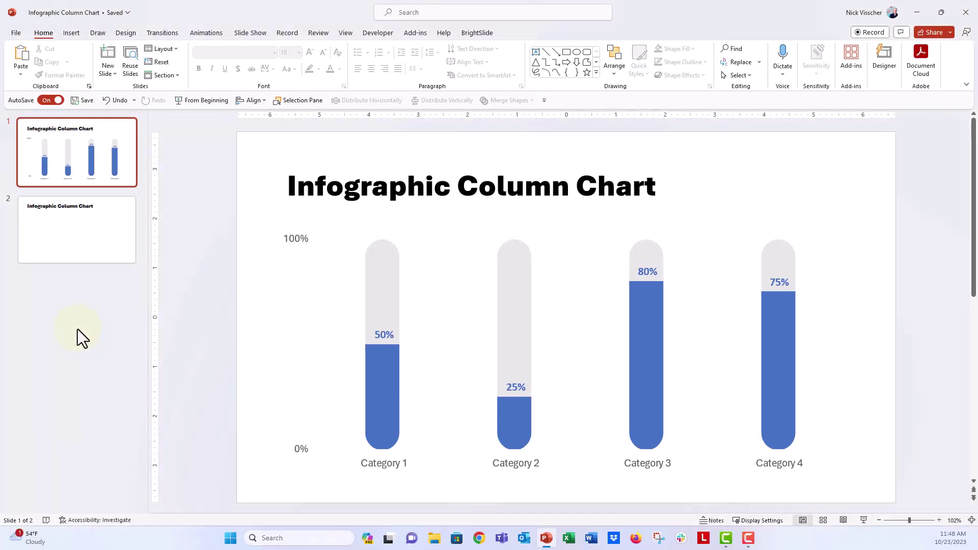
Step: Switch to slide 2, 'Infographic Column Chart', from the slide thumbnails
click(87, 254)
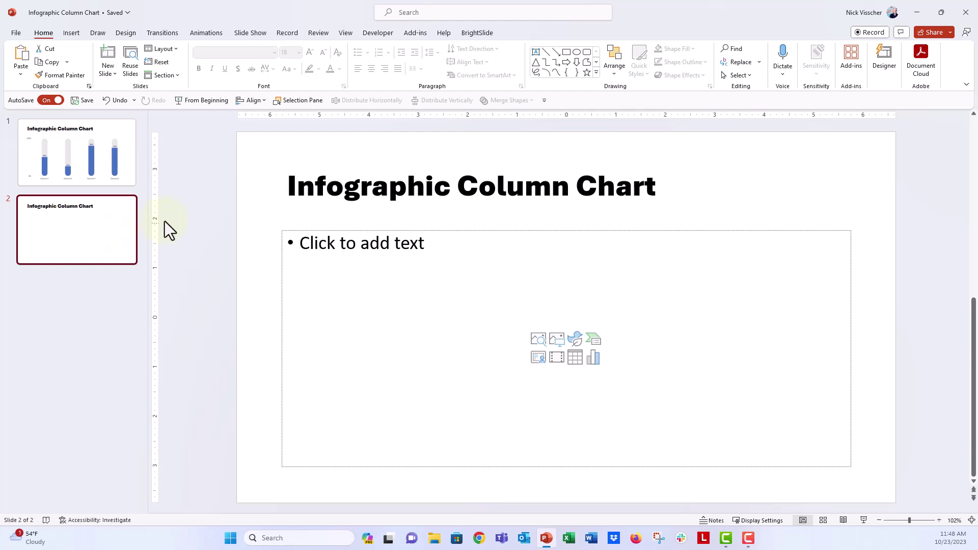
Step: Insert a default Clustered Column chart into slide 2's empty content placeholder
click(595, 359)
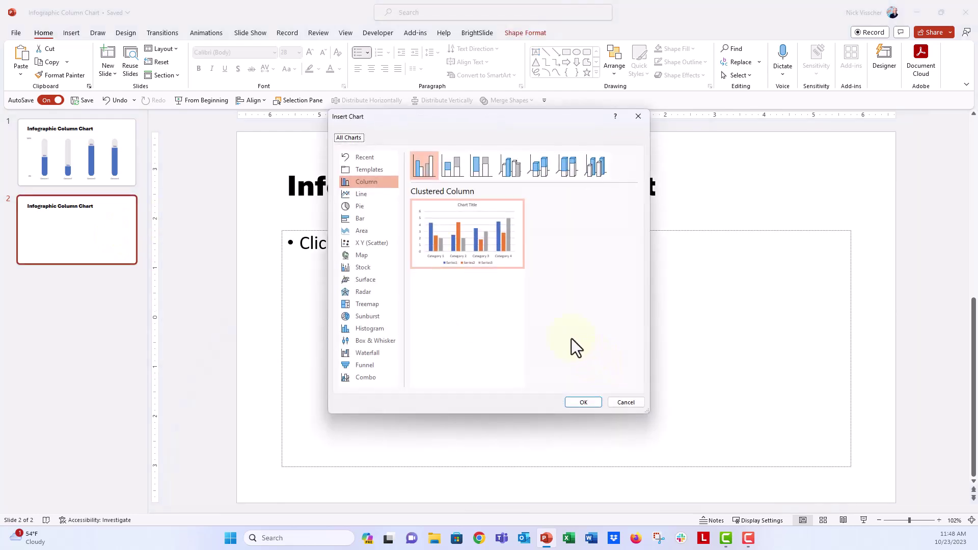
mouse_move(471, 244)
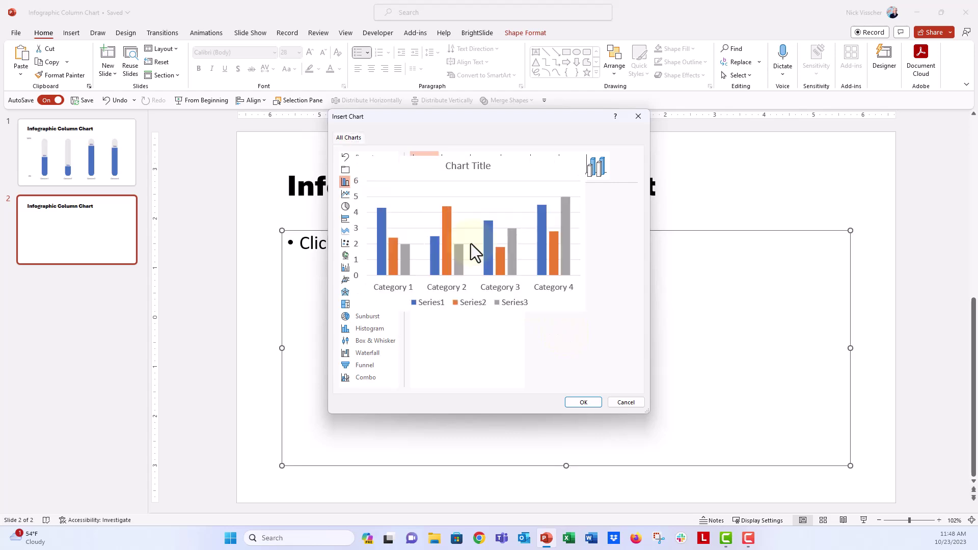
click(582, 403)
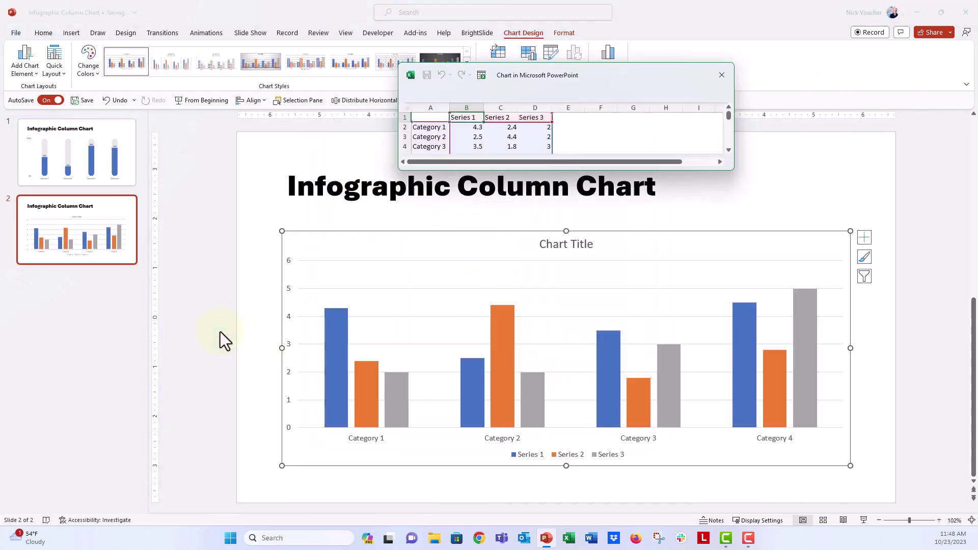
Step: Delete the Series 2 and Series 3 columns from the chart data sheet
drag(500, 103, 544, 100)
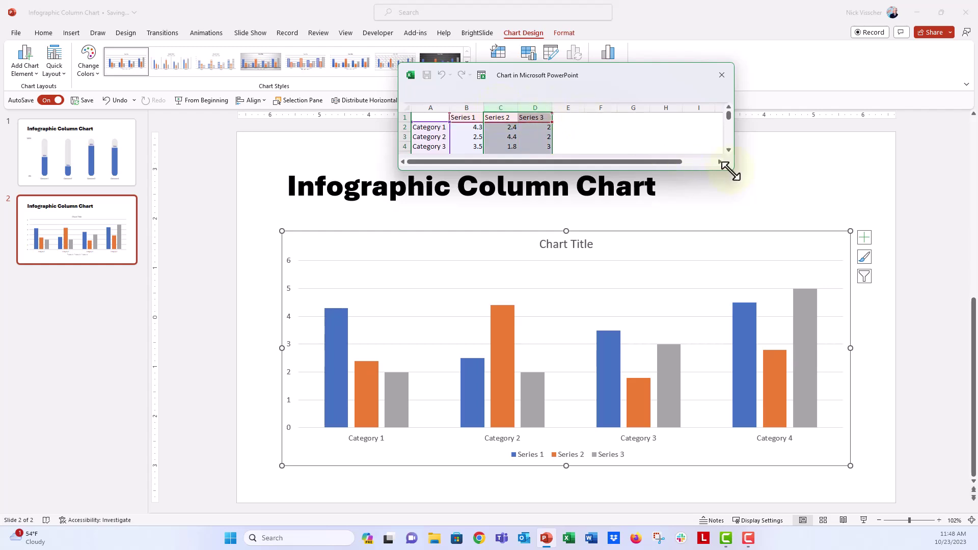
drag(732, 168, 736, 238)
right_click(507, 108)
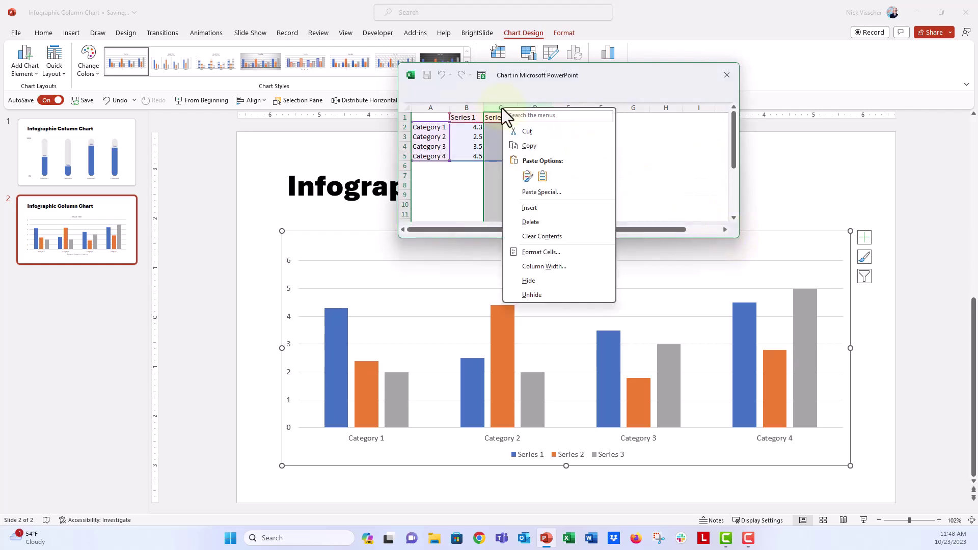
click(515, 220)
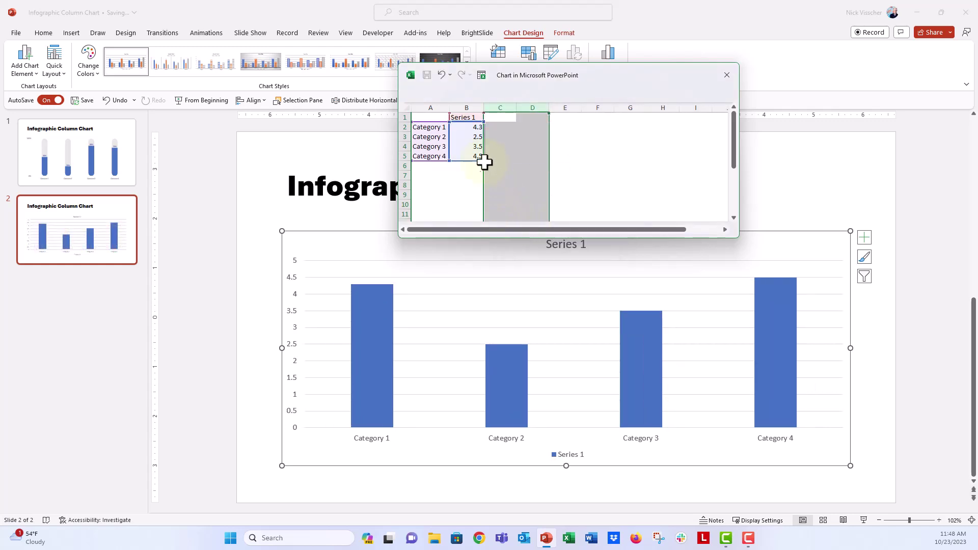
Step: Rename the series in B1 to 'Data' and enter 40%, 60%, 100%, 20% for the four categories
click(461, 118)
text(Data)
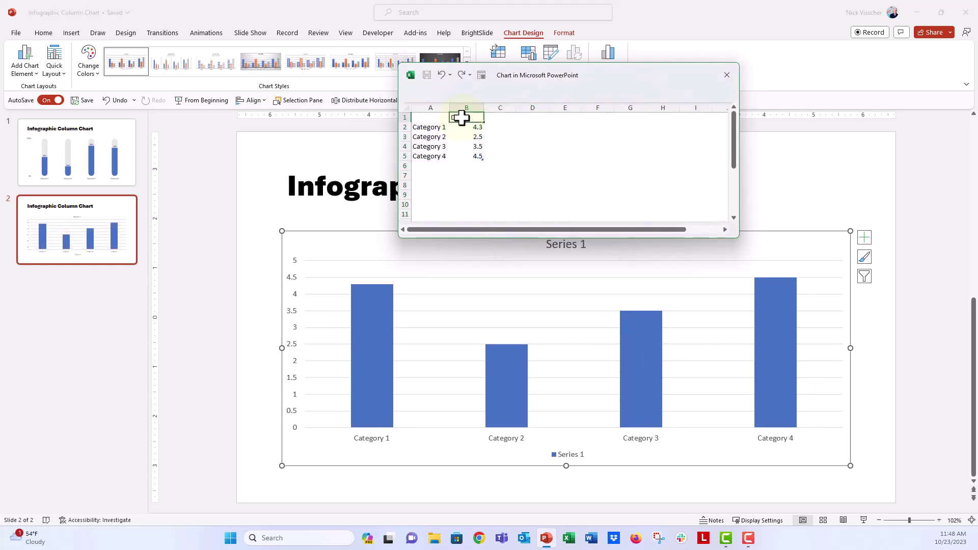
key(Return)
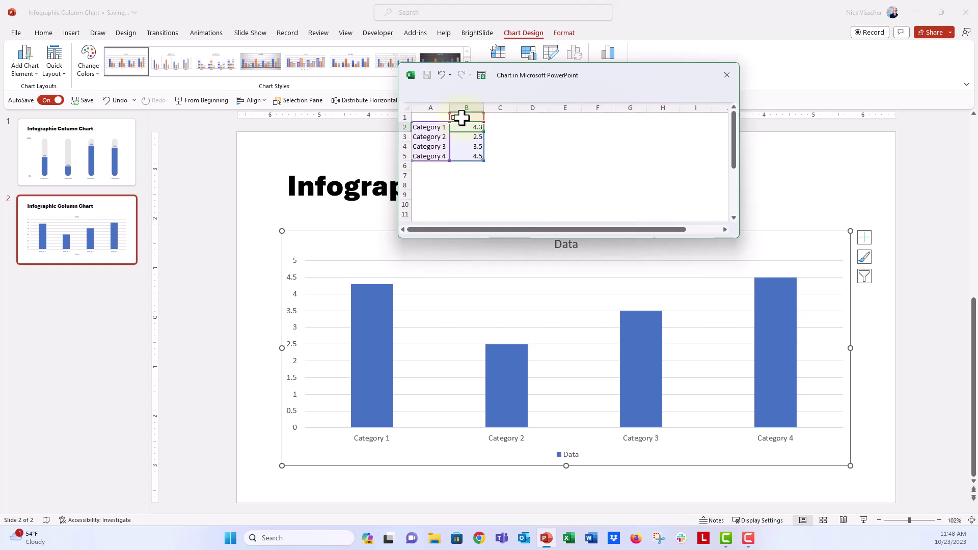
text(40%)
key(Return)
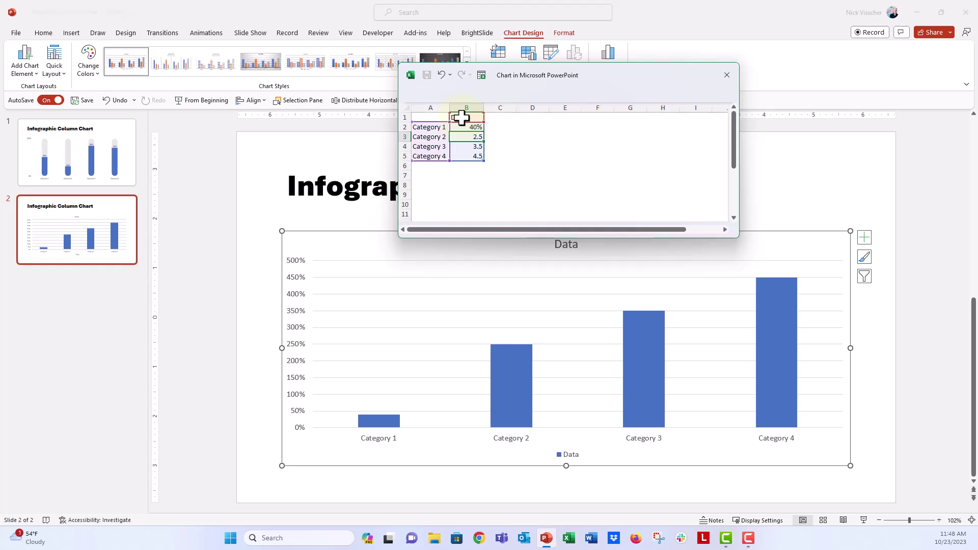
text(60%)
key(Return)
text(1)
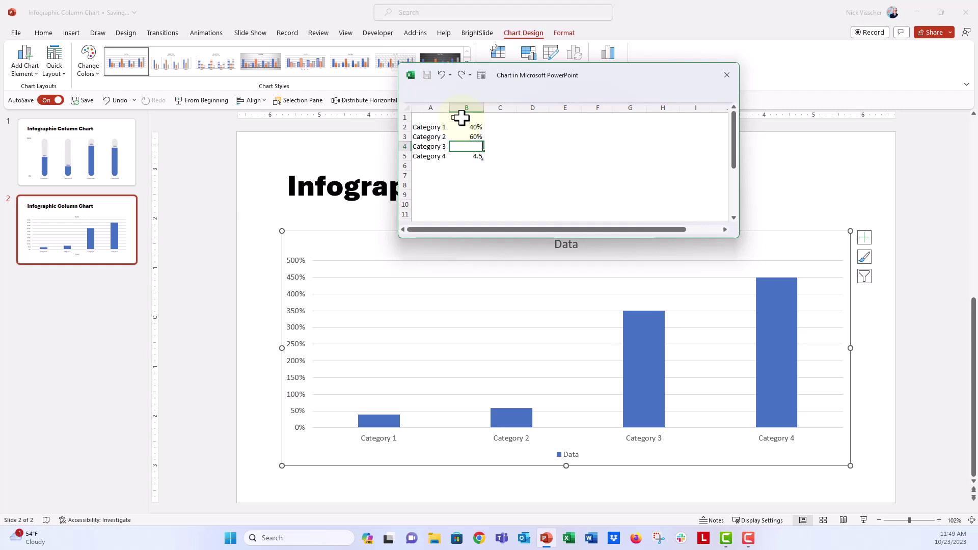
text(100)
key(Return)
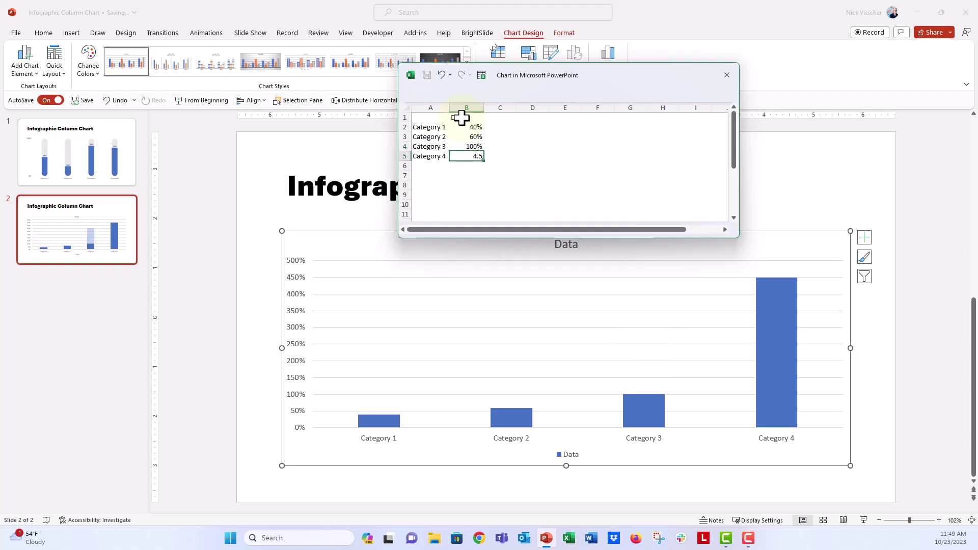
text(20%)
key(Return)
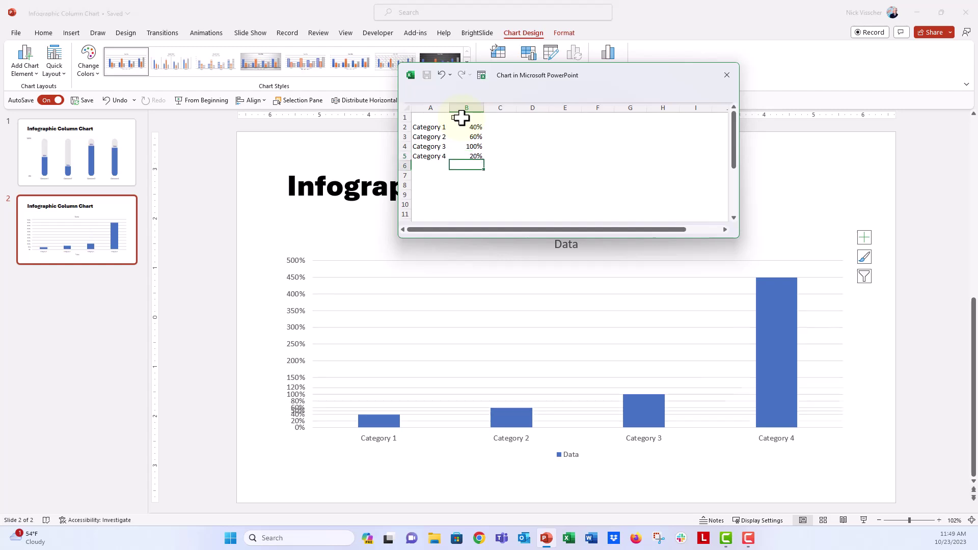
Step: Name a new series in cell C1 'Grey Buffer'
click(461, 119)
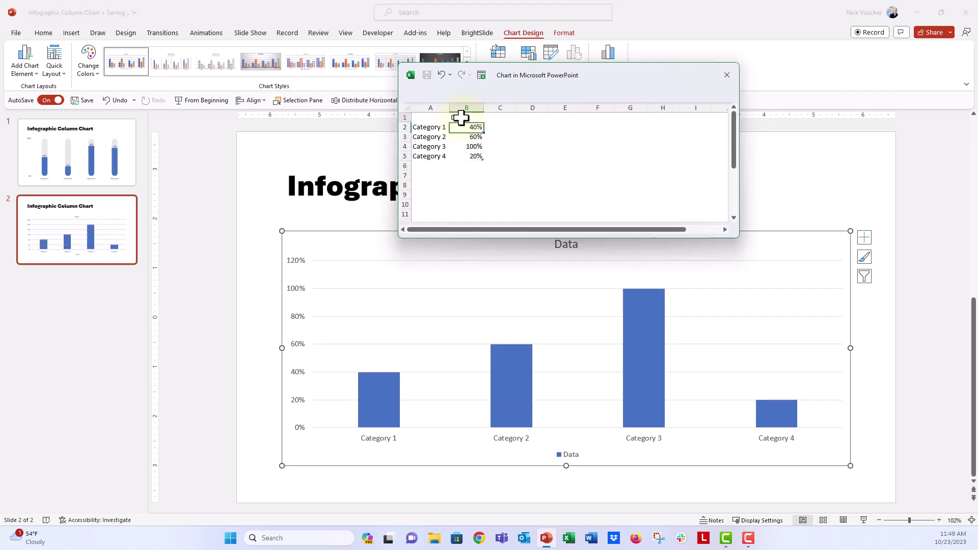
click(498, 116)
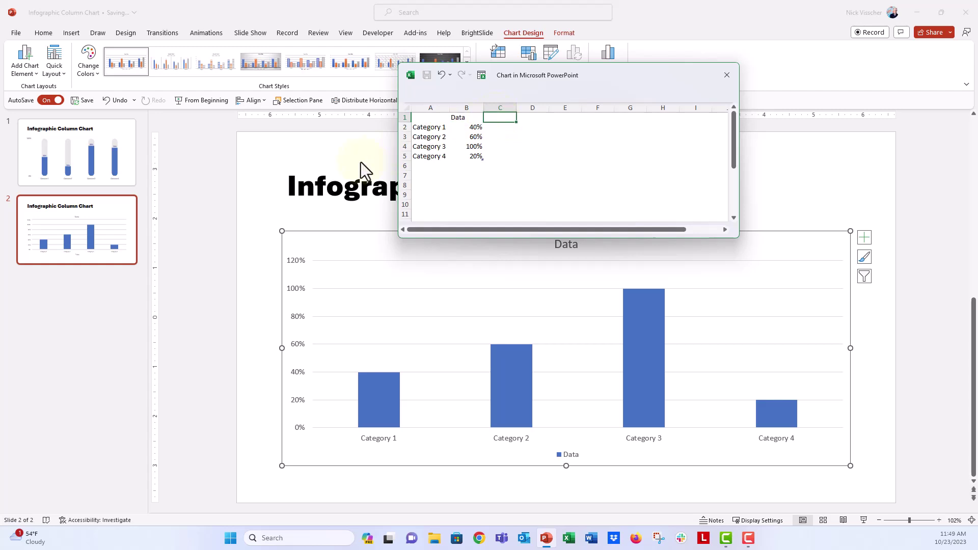
text(Grey Buffer)
key(Return)
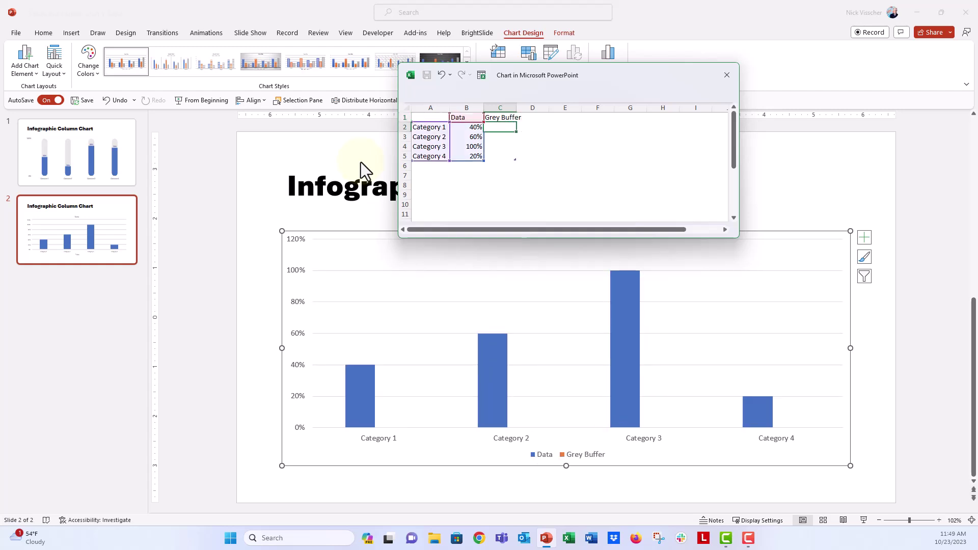
Step: Give Grey Buffer 100% for all four categories and close the data sheet
text(100%)
key(Return)
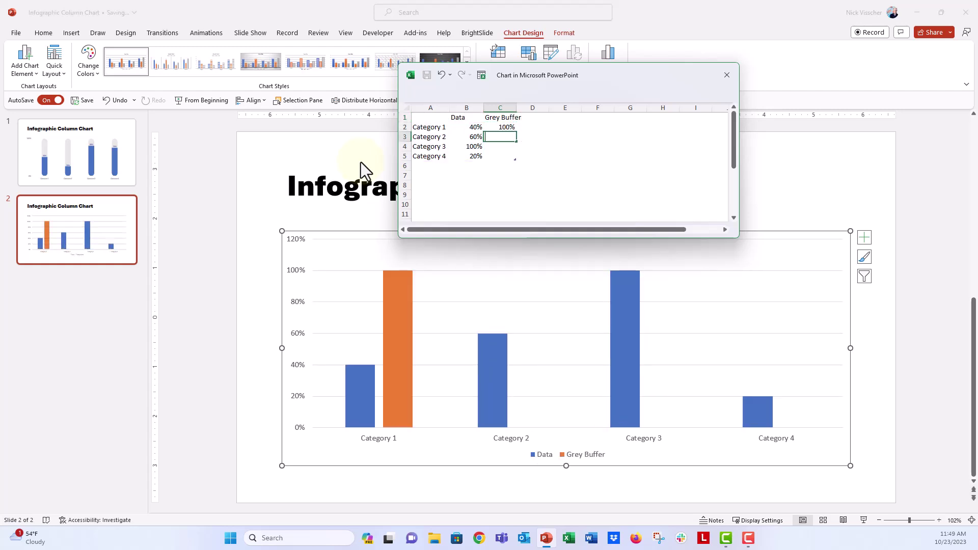
text(100%)
key(Return)
text(100)
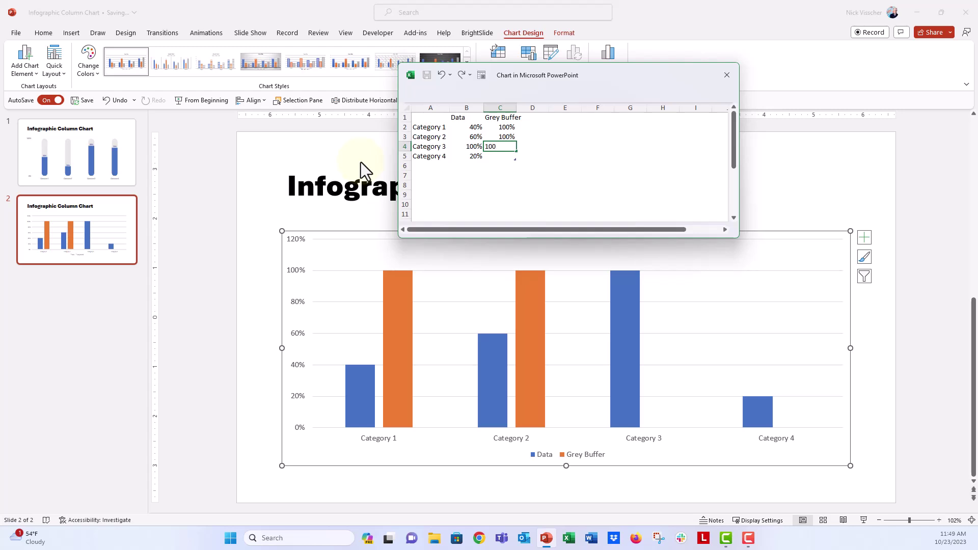
text(%)
key(Return)
text(100)
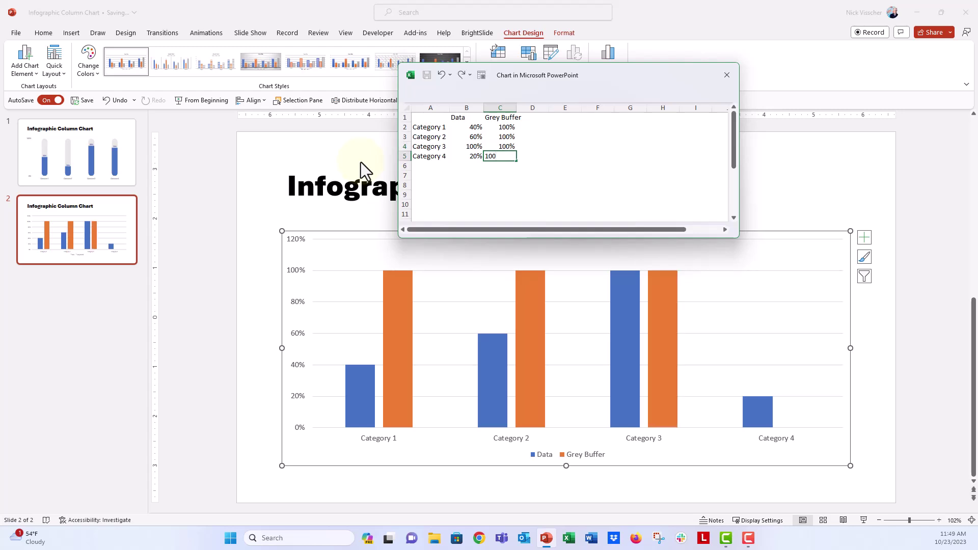
text(%)
key(Return)
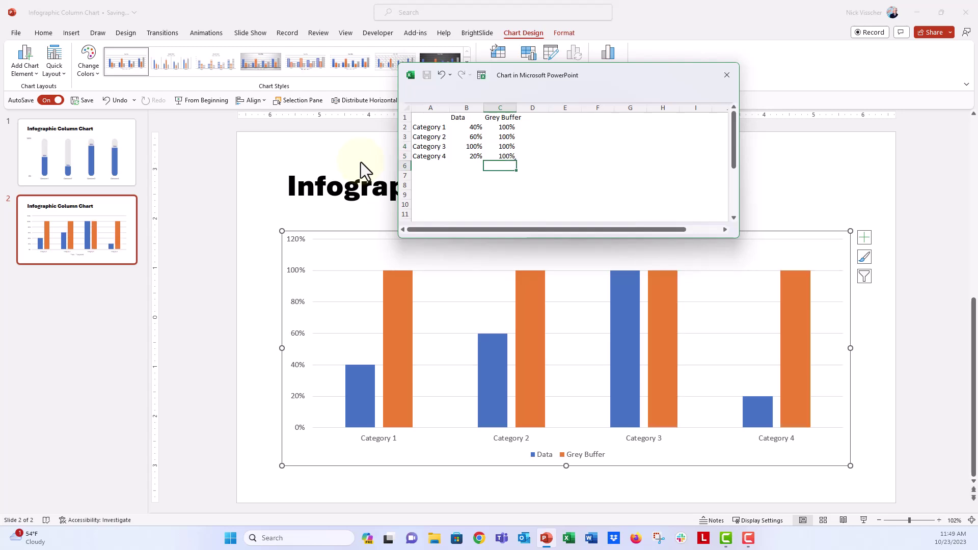
click(725, 74)
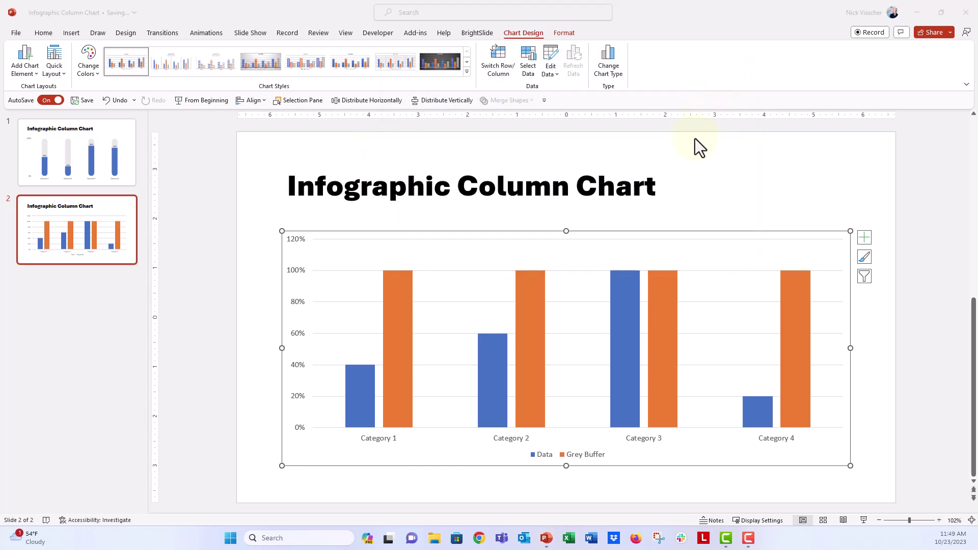
Step: Delete the chart legend and bring up Format Axis for the vertical value axis
click(539, 457)
key(Delete)
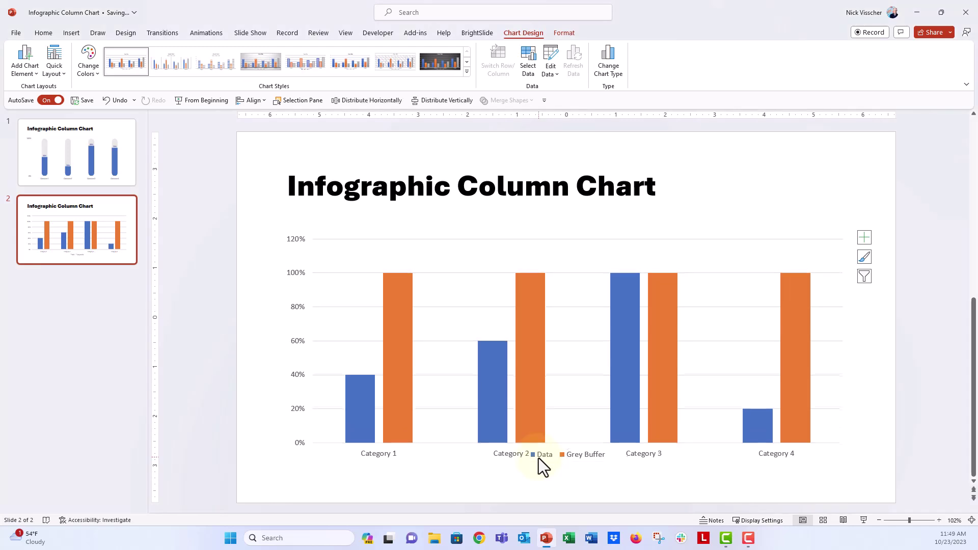
click(295, 242)
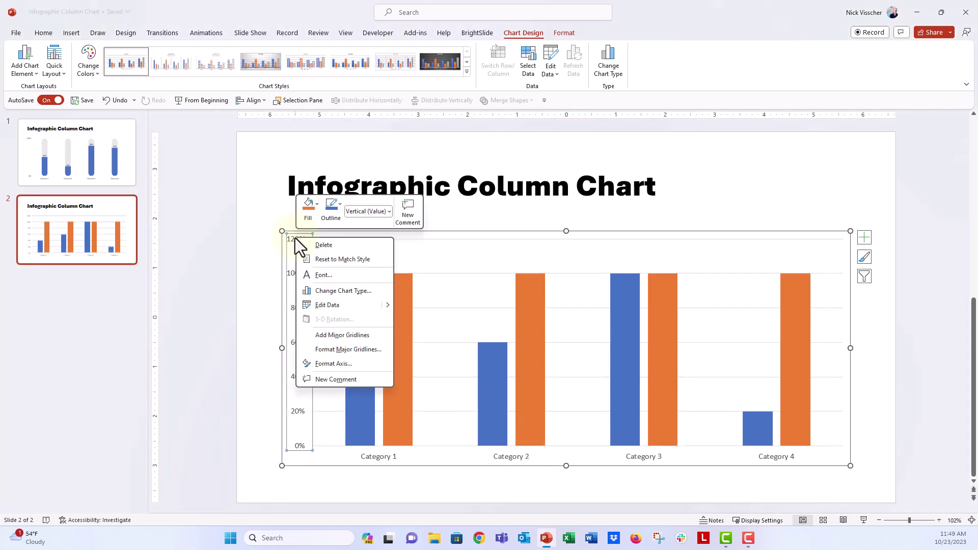
right_click(295, 238)
click(332, 363)
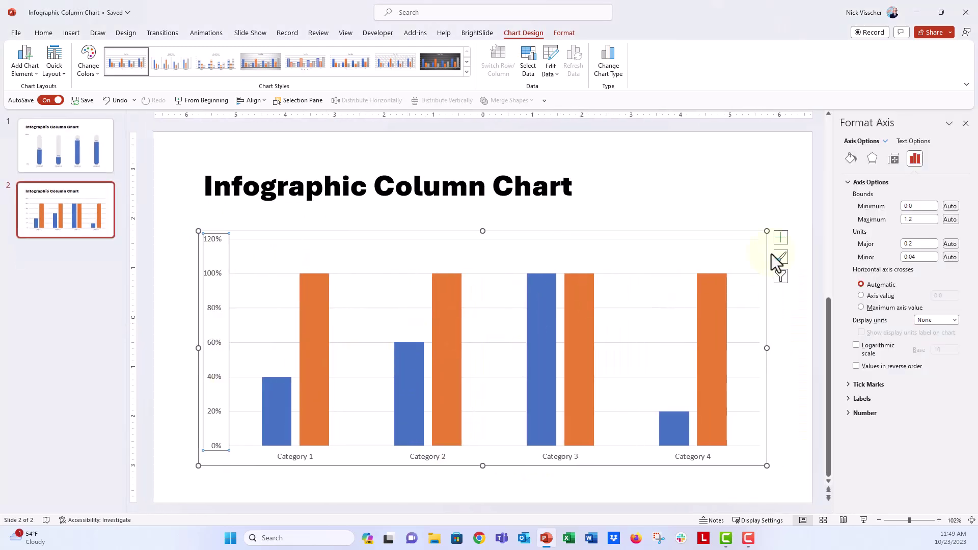
Step: Set the value axis maximum to 1.0, minimum to 0, and major unit to 1.0
double_click(916, 219)
text(1)
key(Return)
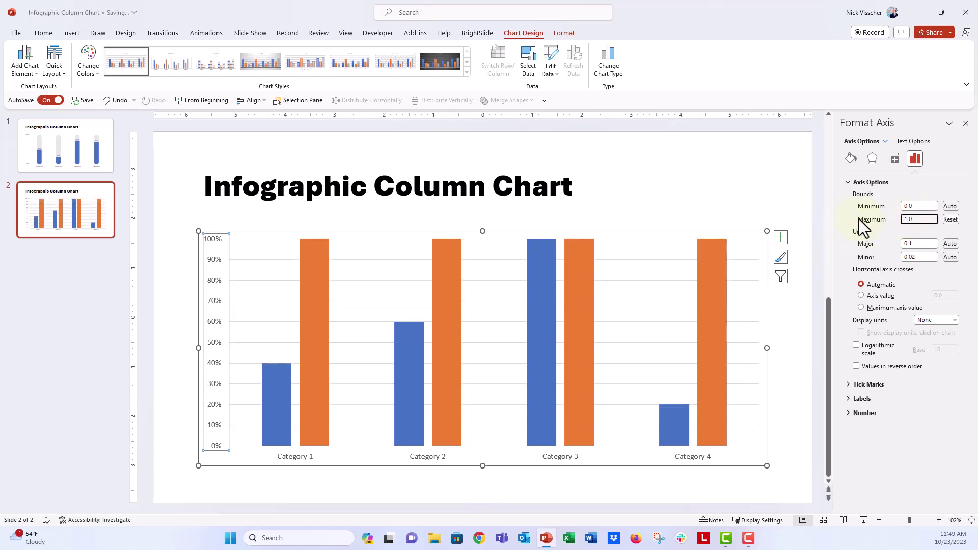
double_click(894, 206)
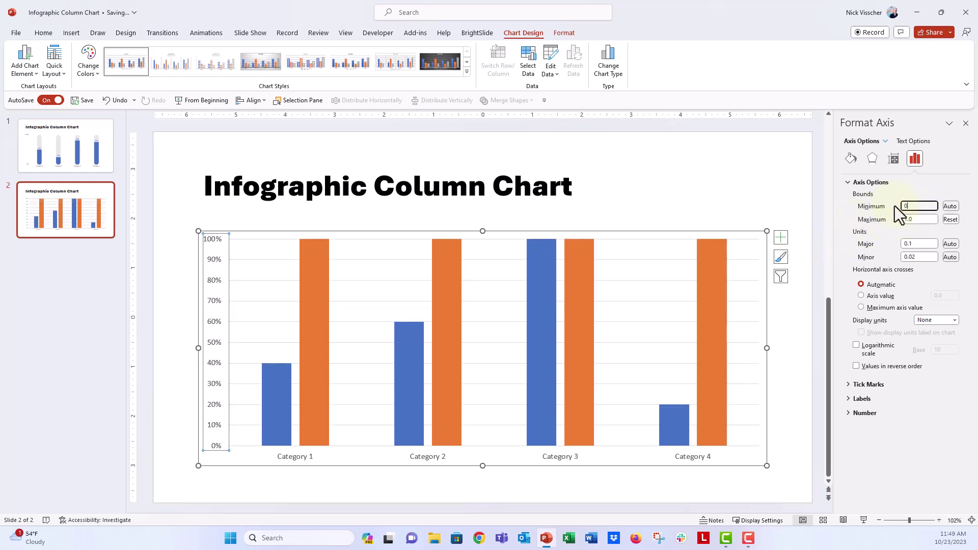
text(0)
key(Return)
double_click(909, 244)
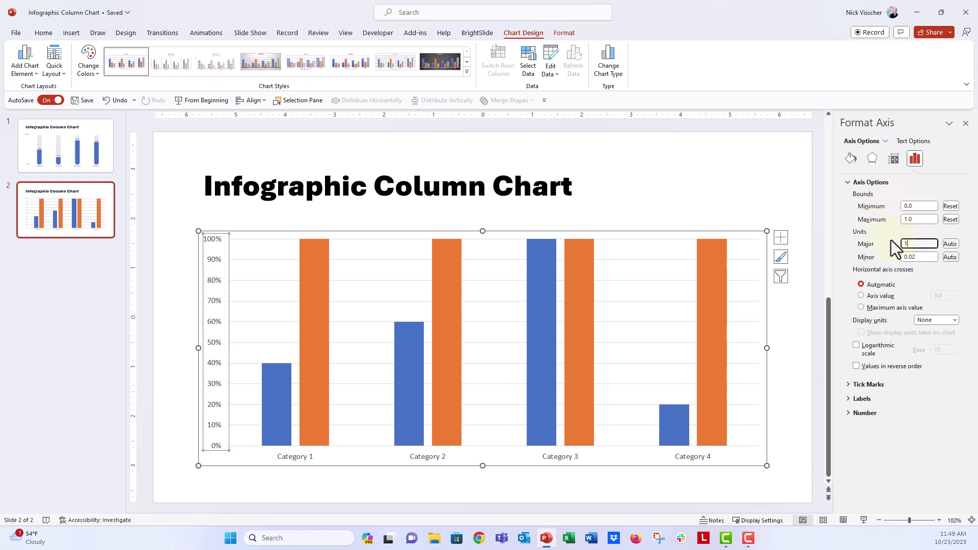
text(1)
key(Return)
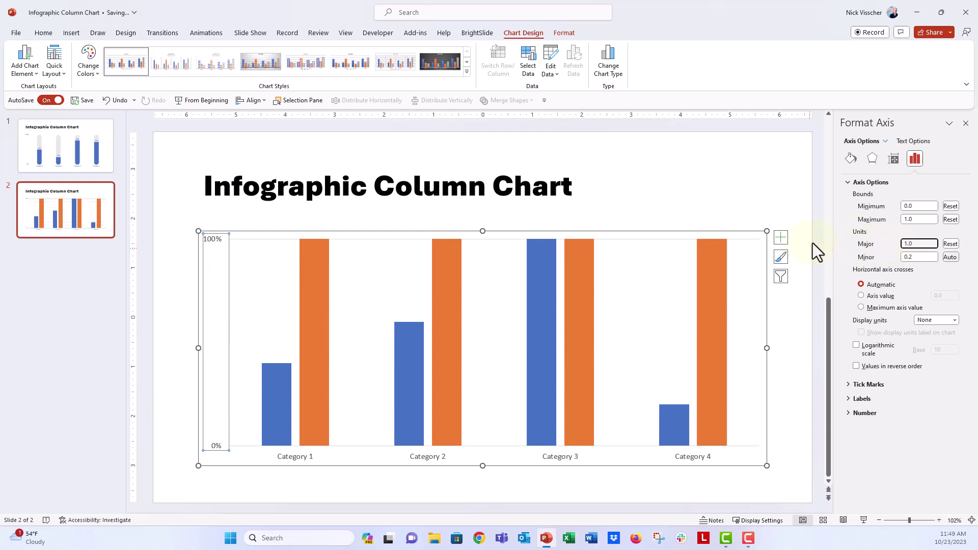
Step: Turn off the chart's gridlines from the Chart Elements list
click(780, 238)
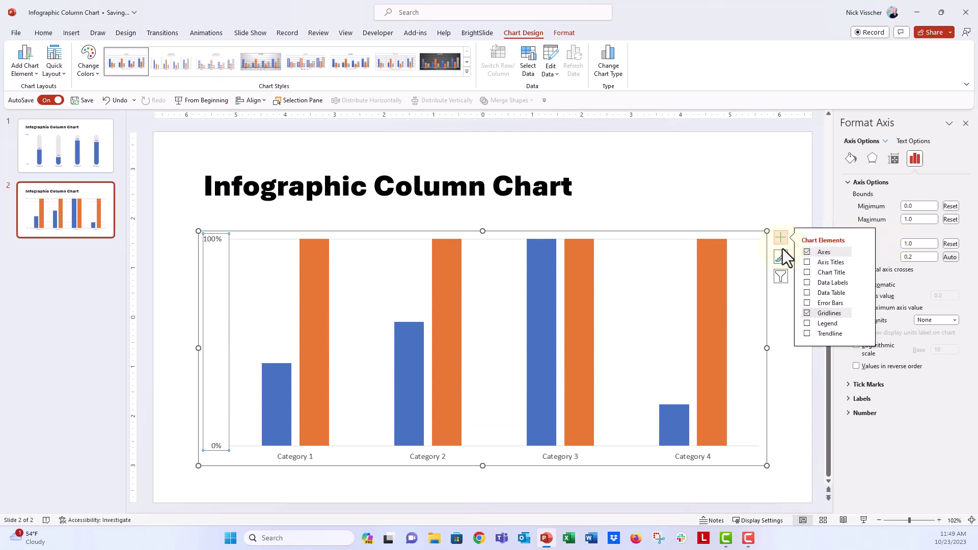
click(807, 314)
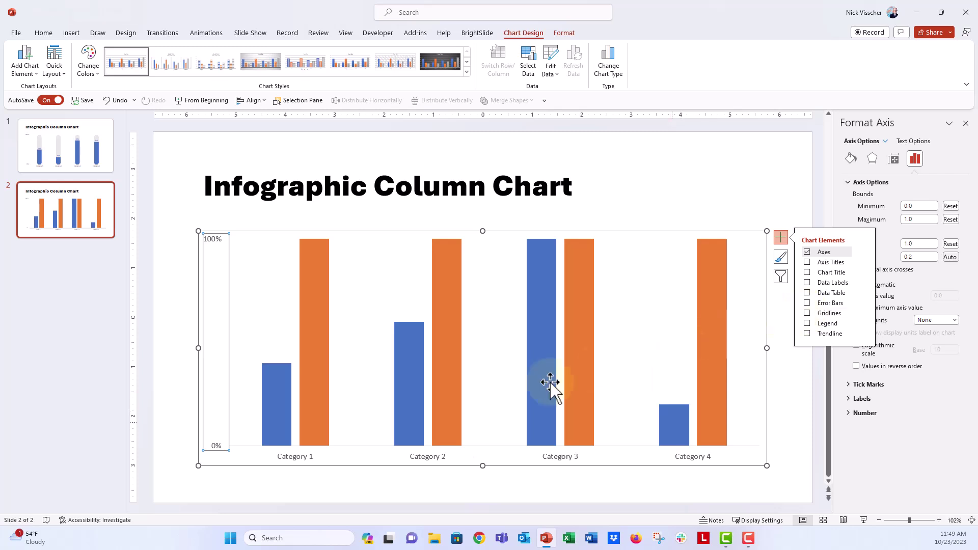
click(293, 456)
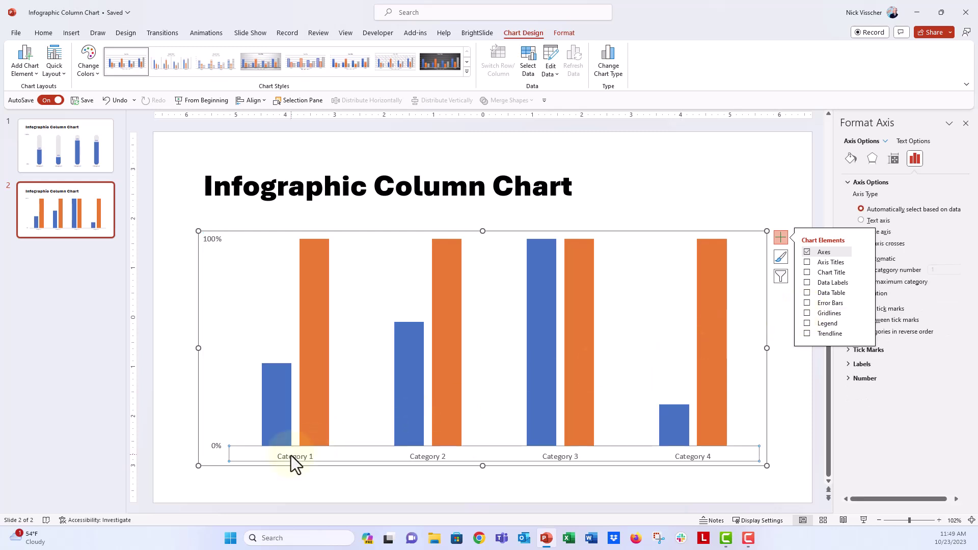
click(684, 220)
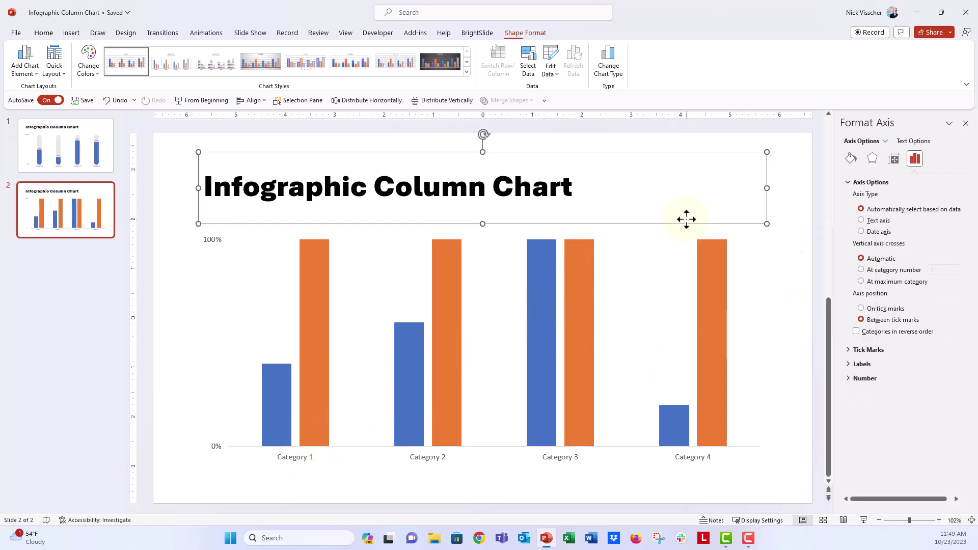
Step: Set the value axis labels to Aptos Narrow, 16 pt
click(218, 249)
click(44, 33)
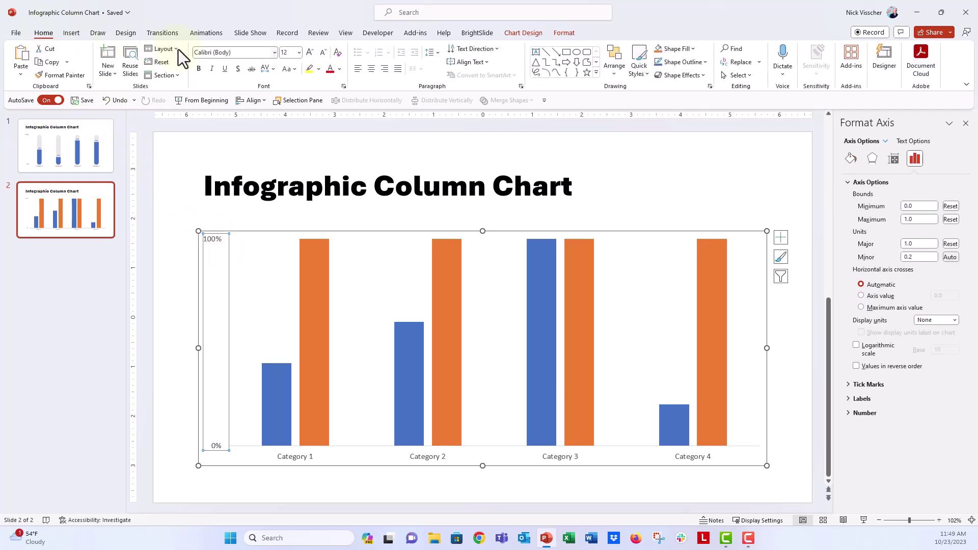
click(217, 53)
text(Aptos Narrow)
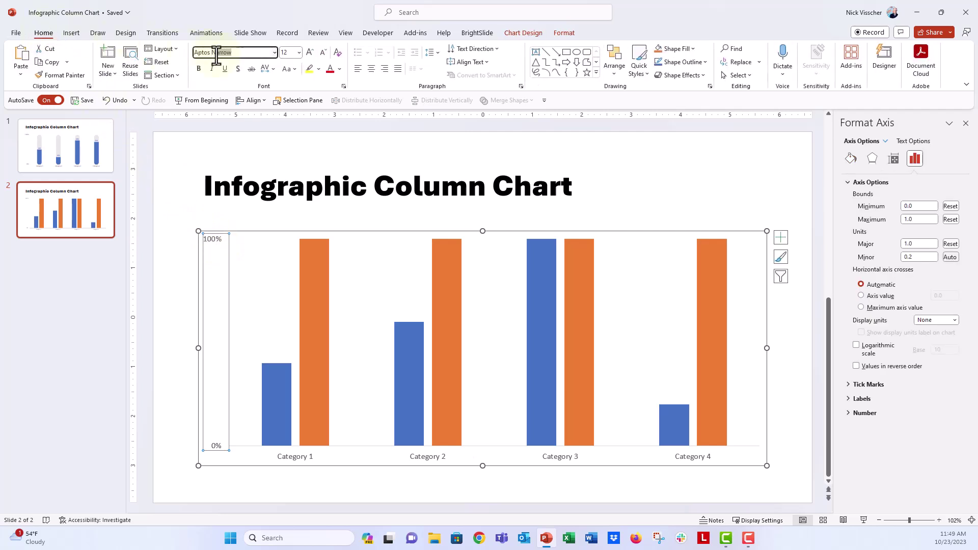
key(Return)
click(284, 52)
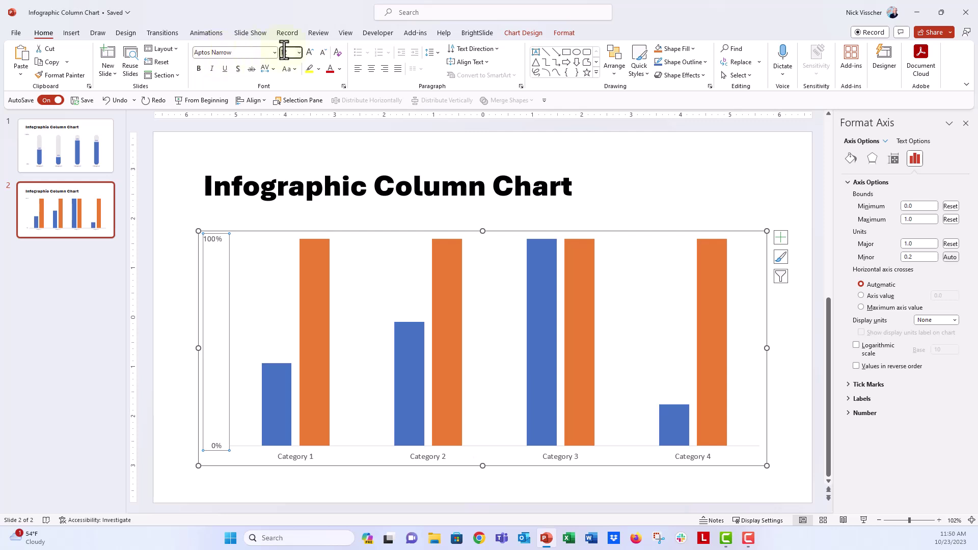
text(16)
key(Return)
Step: Set the category axis labels to Aptos Narrow, 16 pt
click(311, 461)
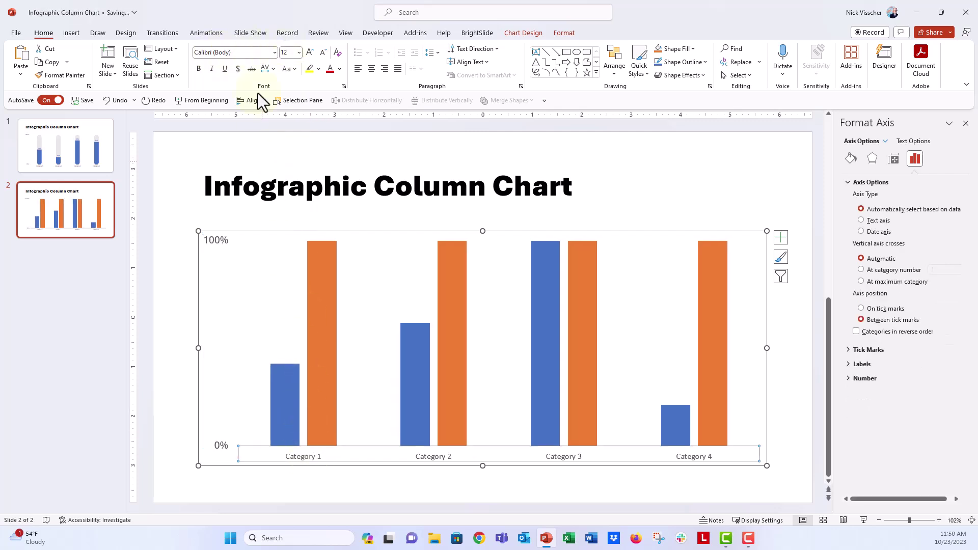
click(252, 53)
text(Aptos Narrow)
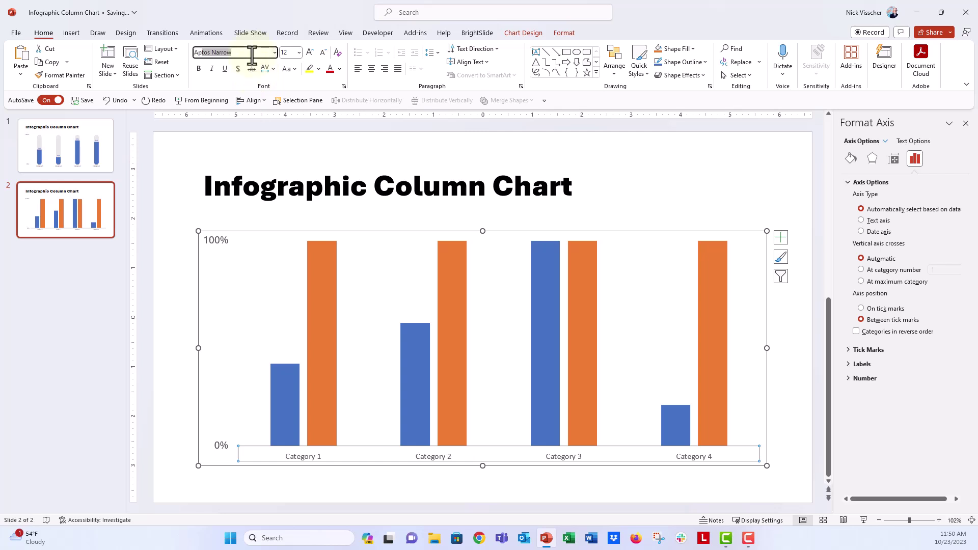
key(Return)
click(286, 52)
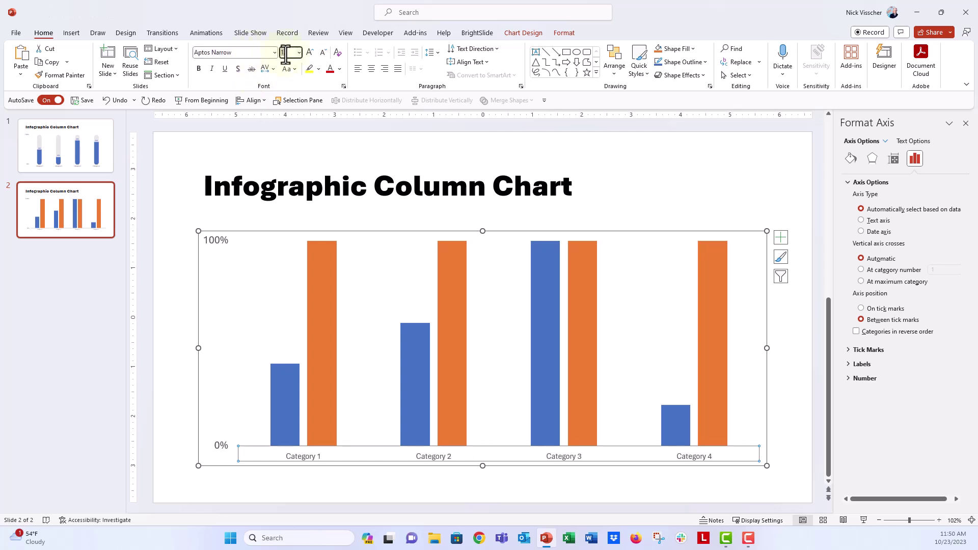
text(16)
key(Return)
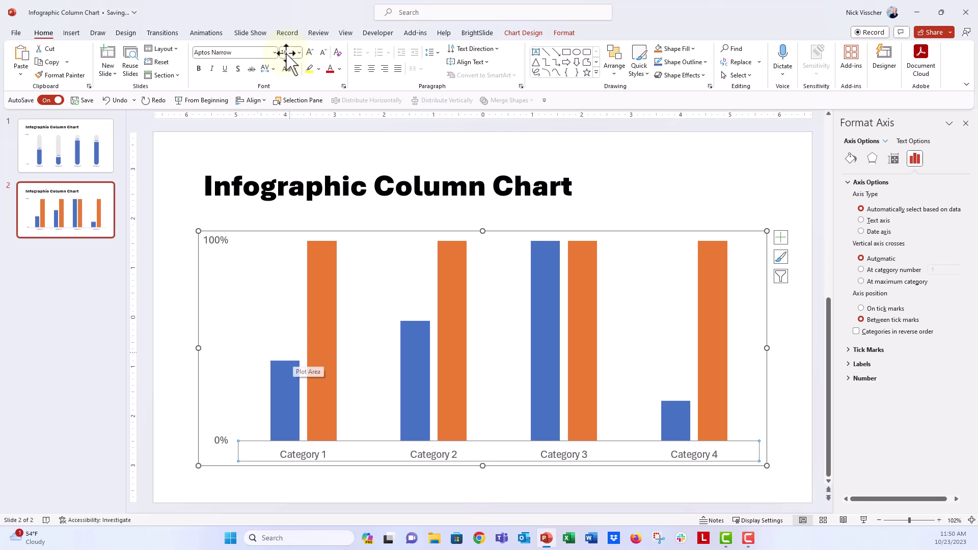
Step: Give the orange Grey Buffer series a solid light grey fill
click(326, 271)
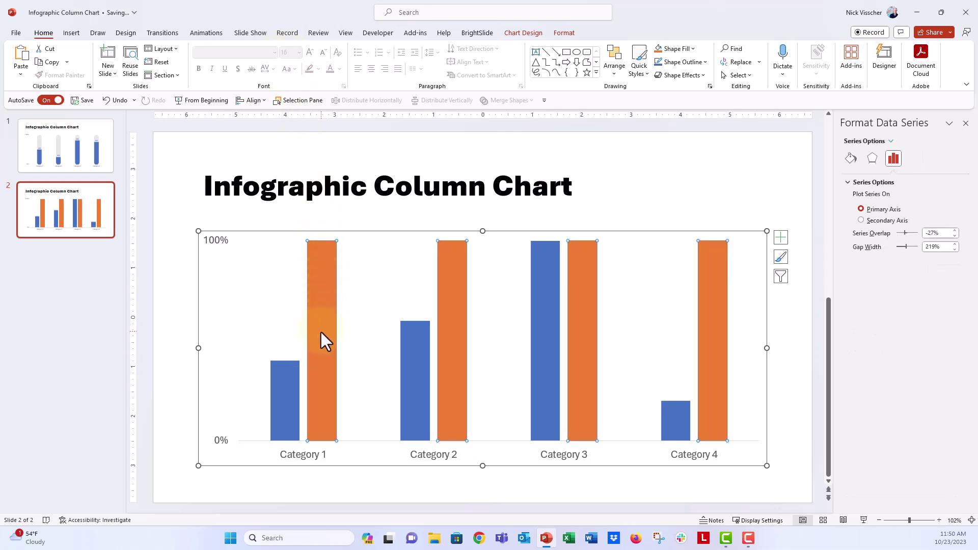
click(846, 162)
click(846, 181)
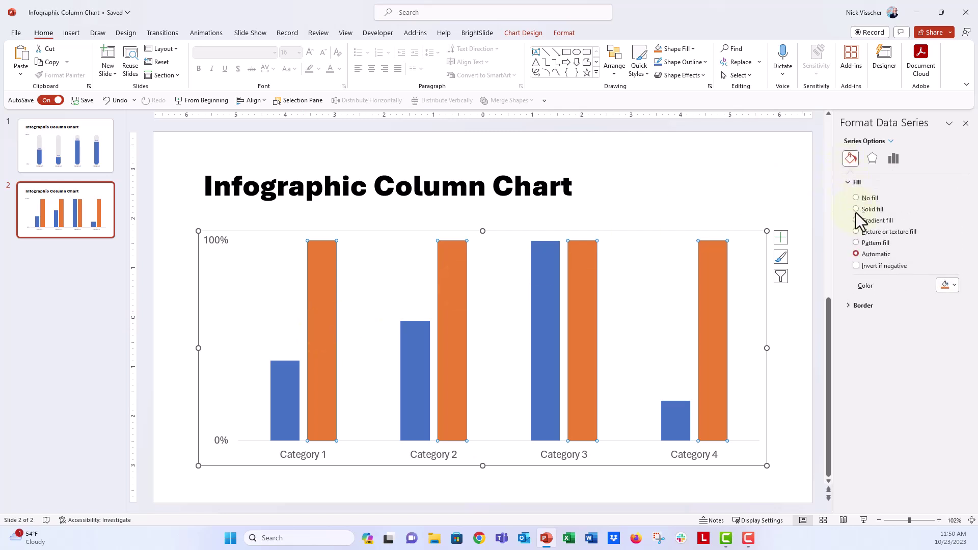
click(856, 209)
click(946, 286)
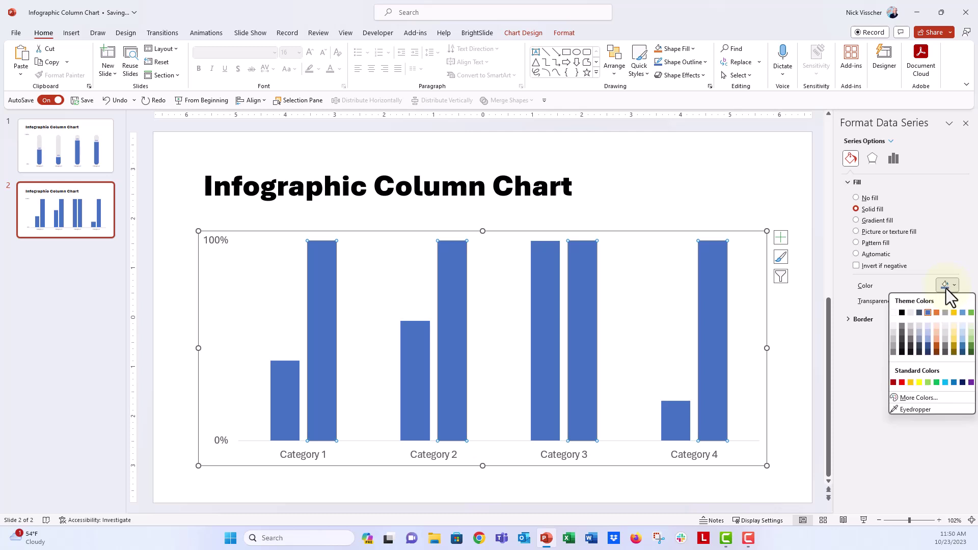
click(912, 325)
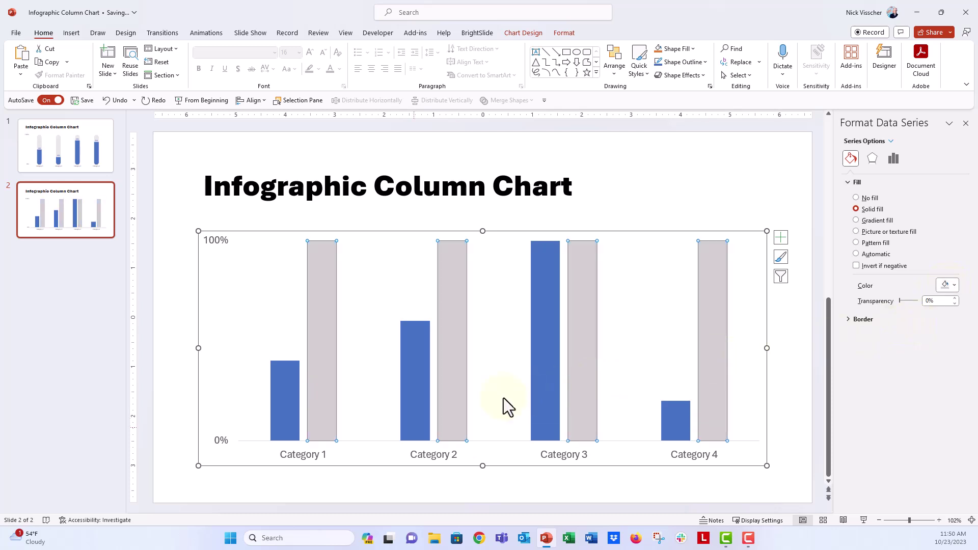
click(421, 412)
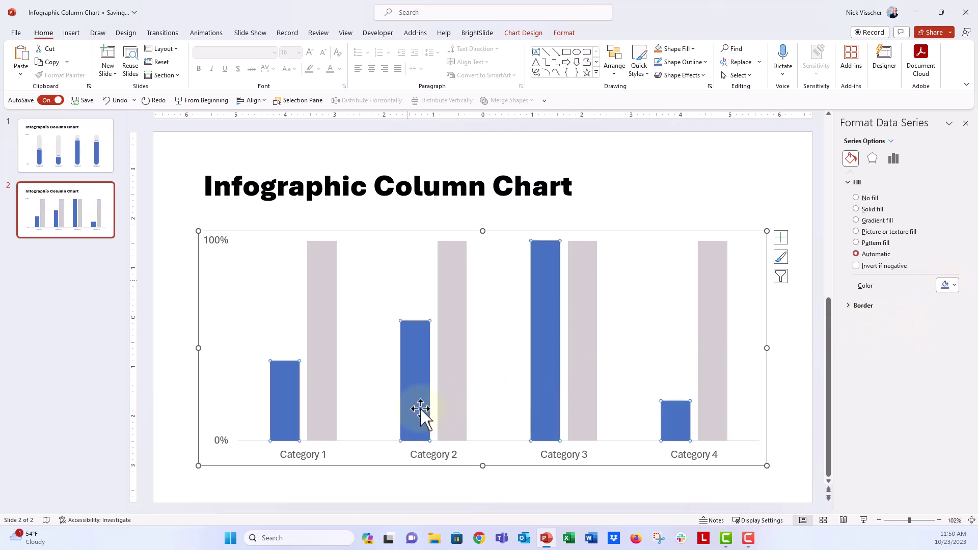
right_click(407, 365)
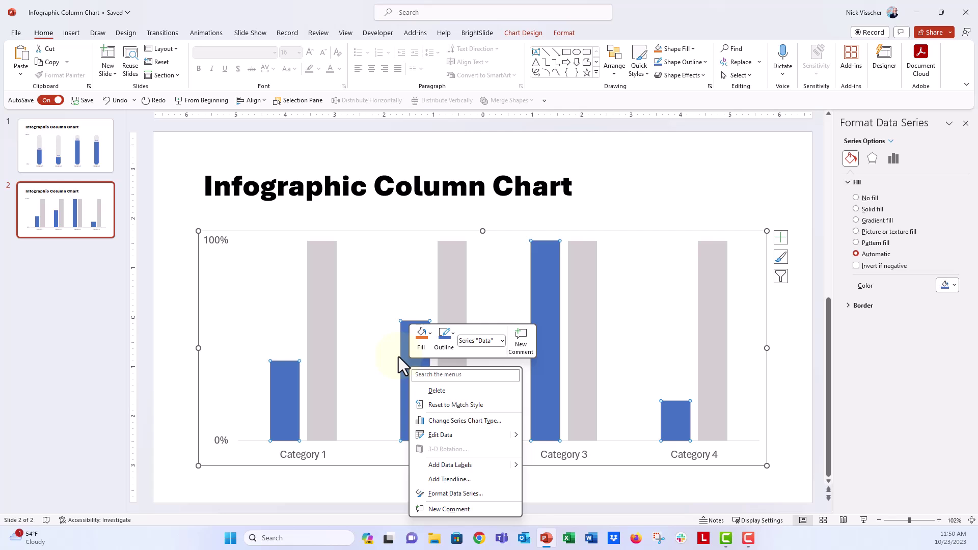
Step: Add data labels to the blue Data bars and make them bold blue Aptos Narrow 16 pt
click(425, 465)
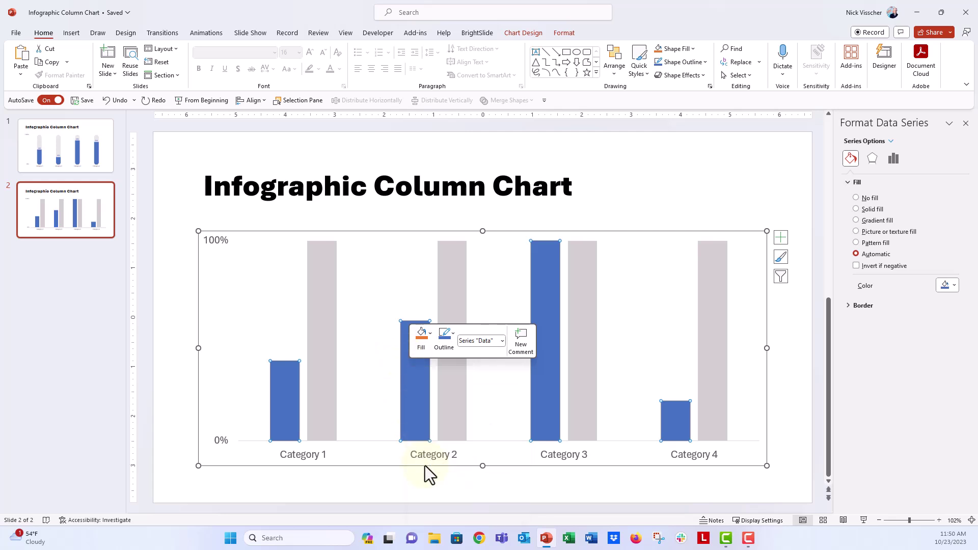
click(413, 315)
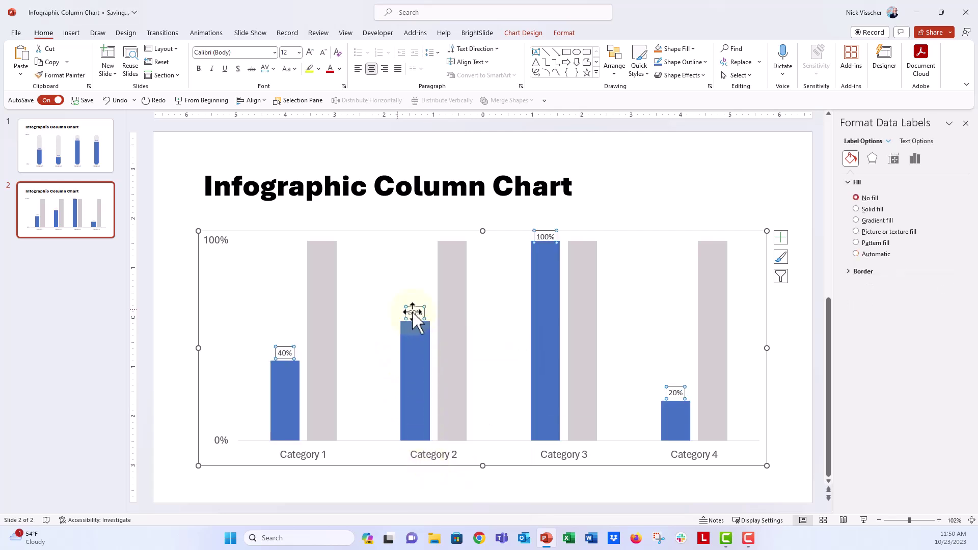
click(286, 52)
text(16)
key(Return)
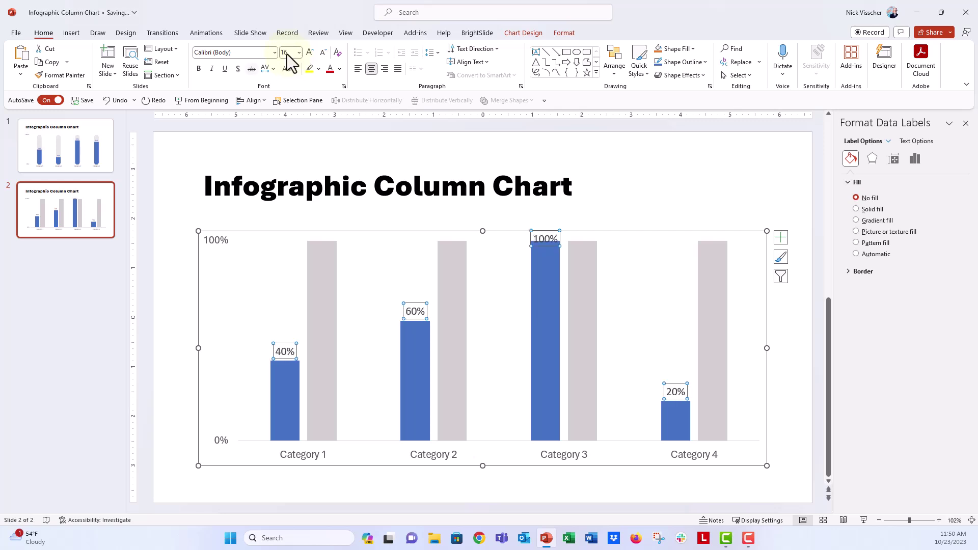
click(240, 52)
text(Aptos Narrow)
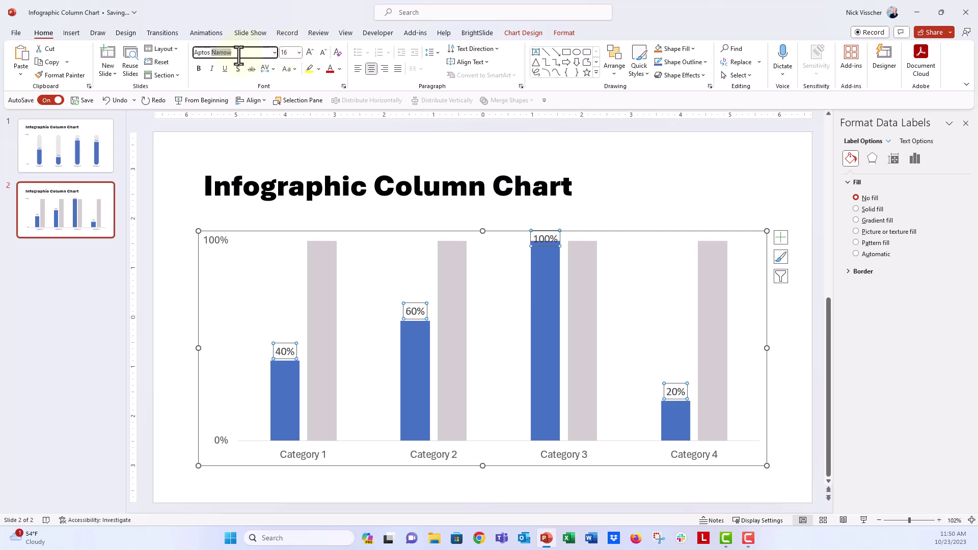
key(Return)
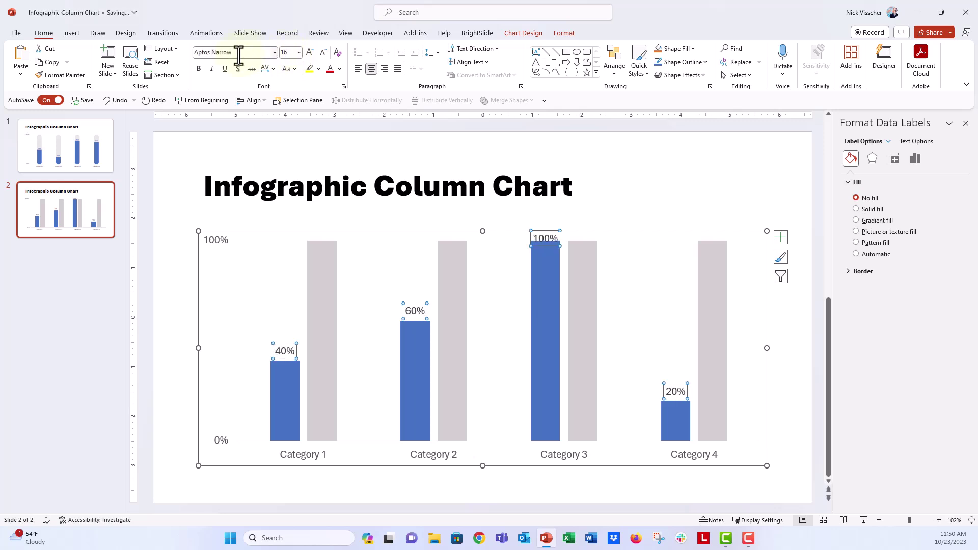
click(340, 69)
click(363, 96)
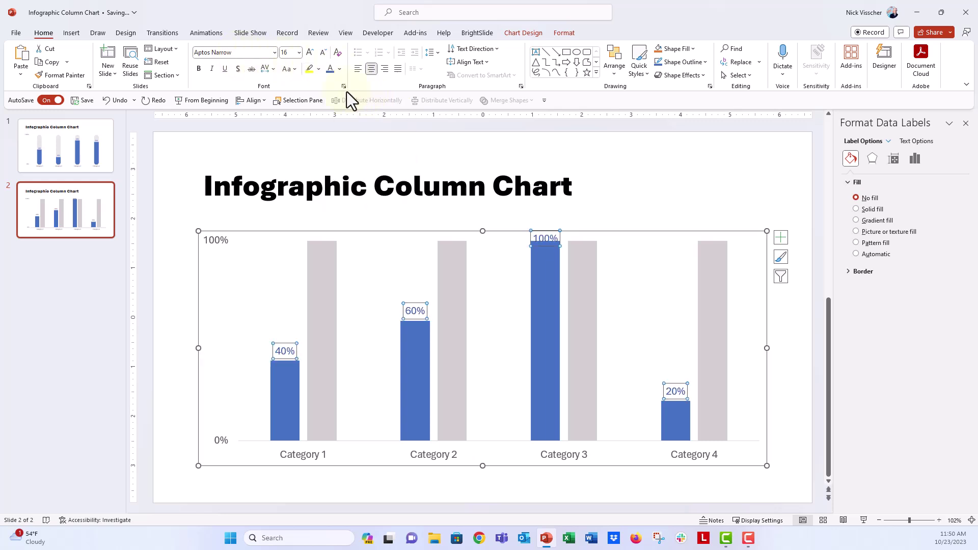
click(199, 69)
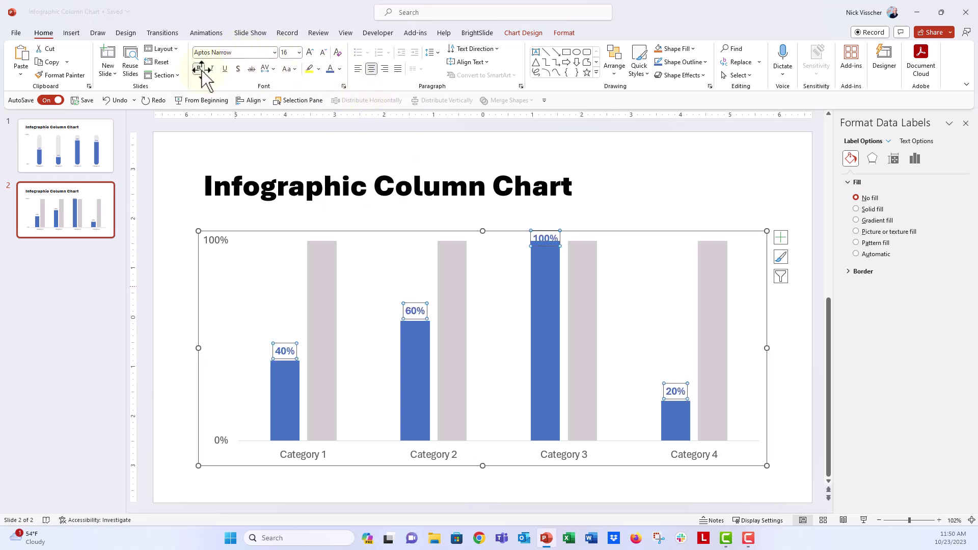
Step: Lower the plot area's top edge slightly so the 100% label clears the tallest bar
click(504, 292)
drag(497, 241, 494, 249)
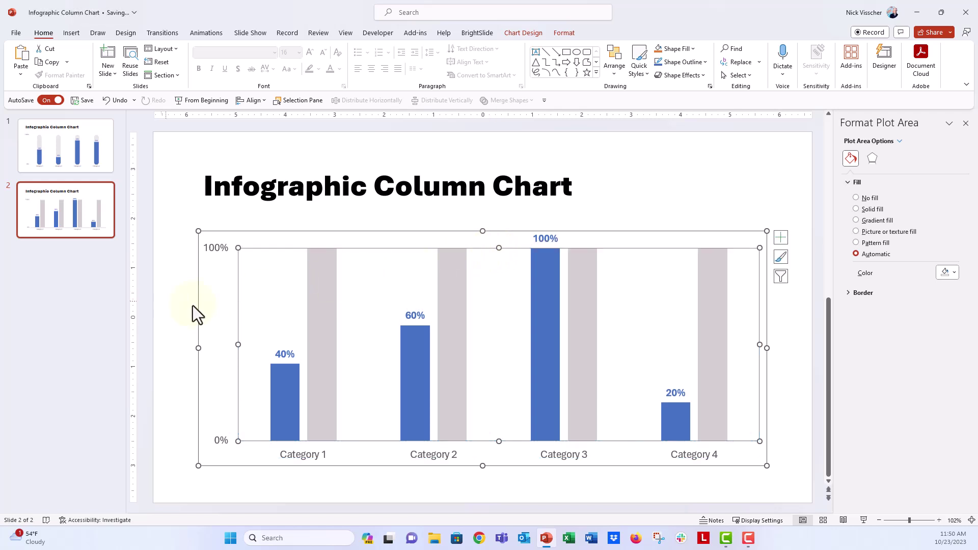
click(176, 310)
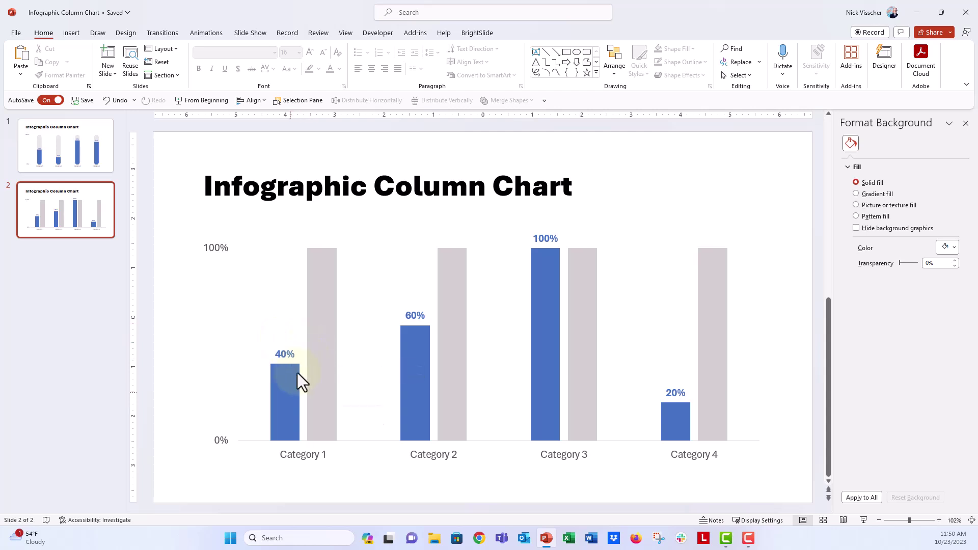
Step: Plot the Data series on a secondary axis, then delete that right-side percentage axis
click(285, 401)
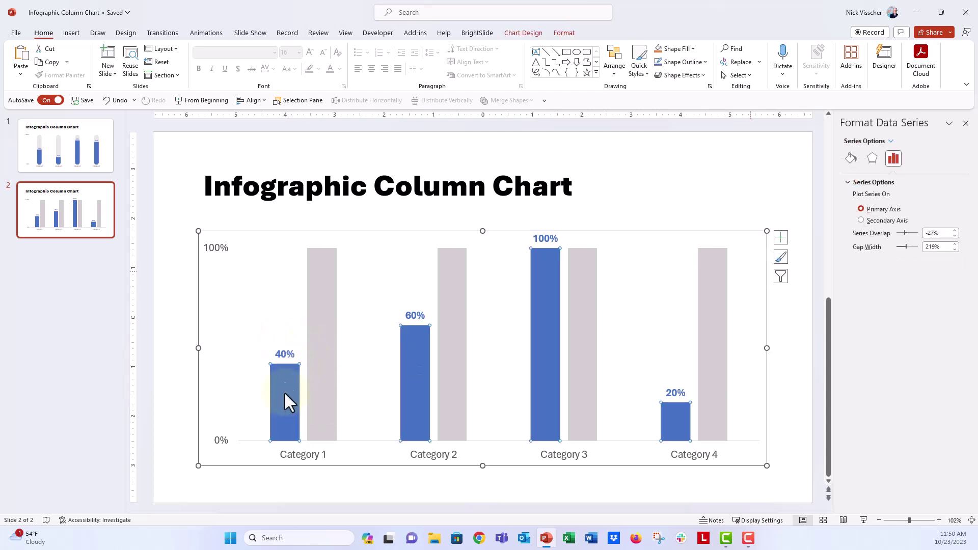
click(875, 223)
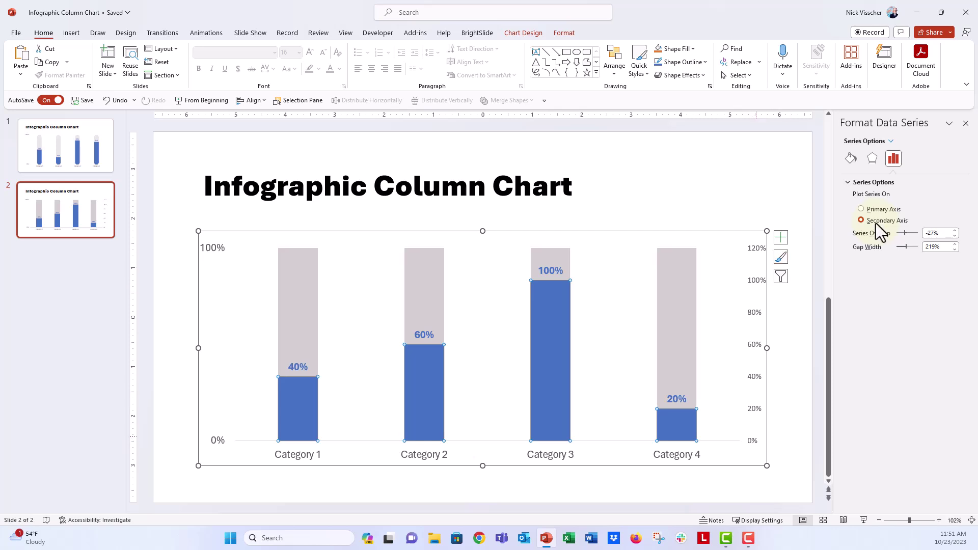
click(756, 284)
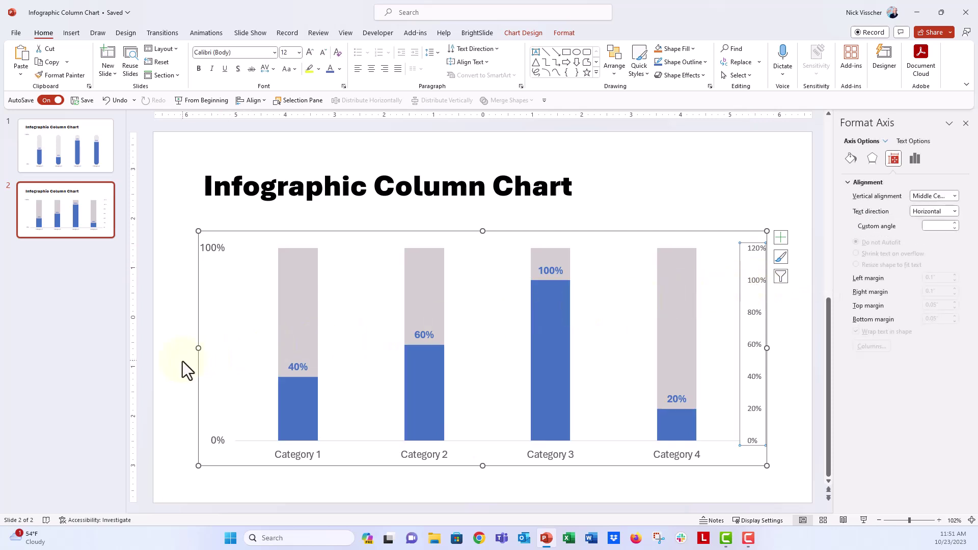
key(Delete)
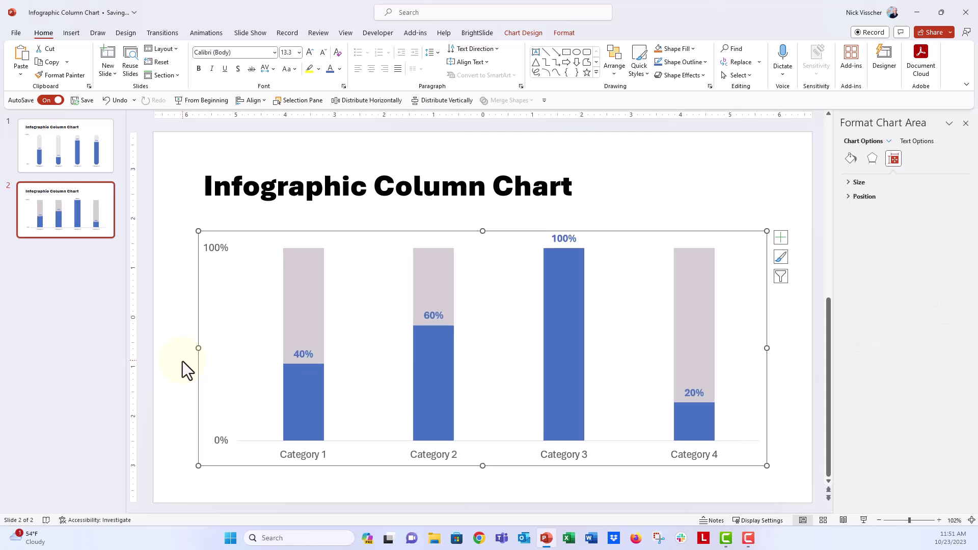
Step: Draw a tall rounded rectangle, round its ends fully into a pill, and place it beside Category 1
click(169, 392)
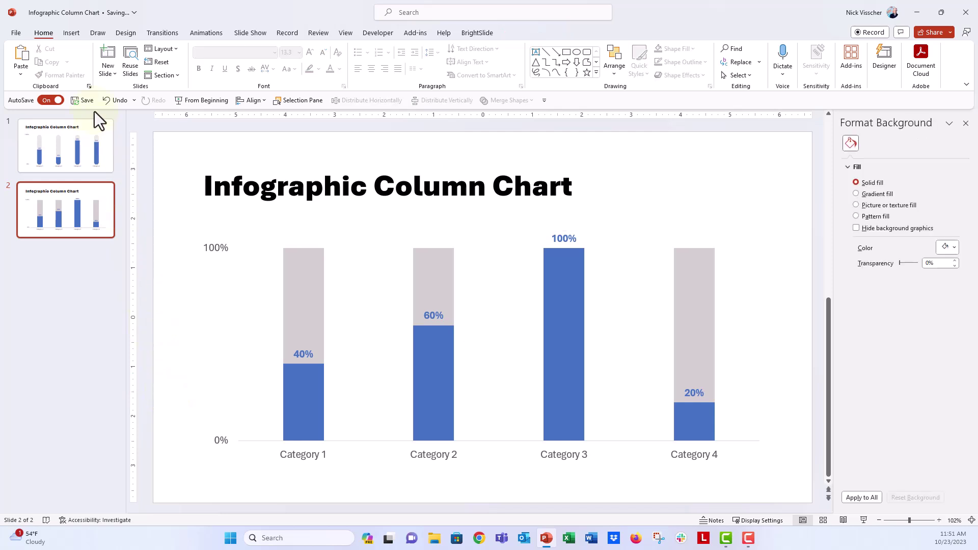
click(74, 35)
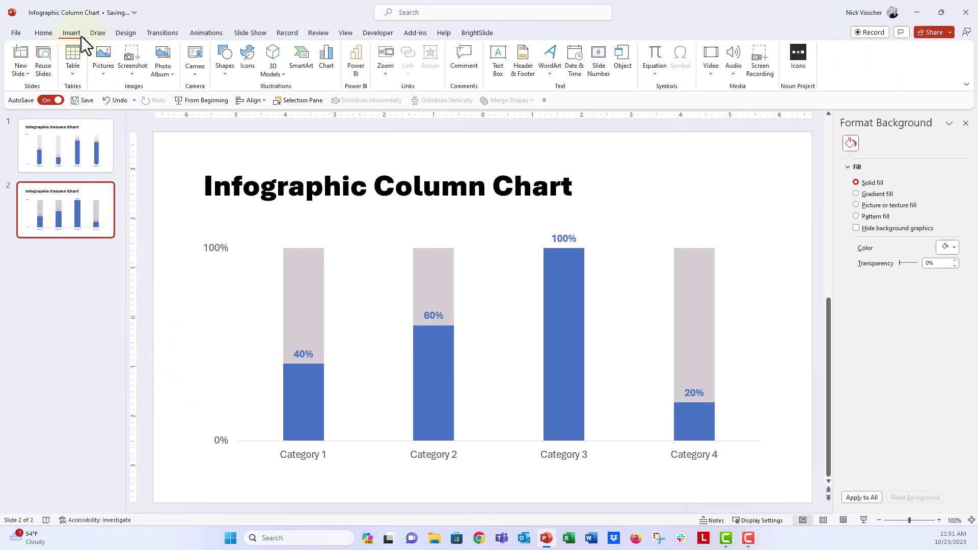
click(226, 78)
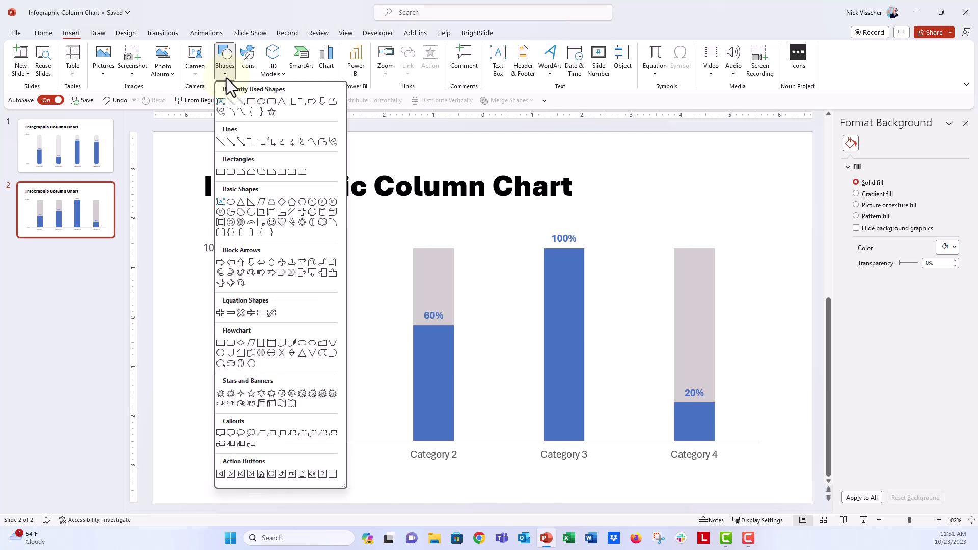
click(269, 102)
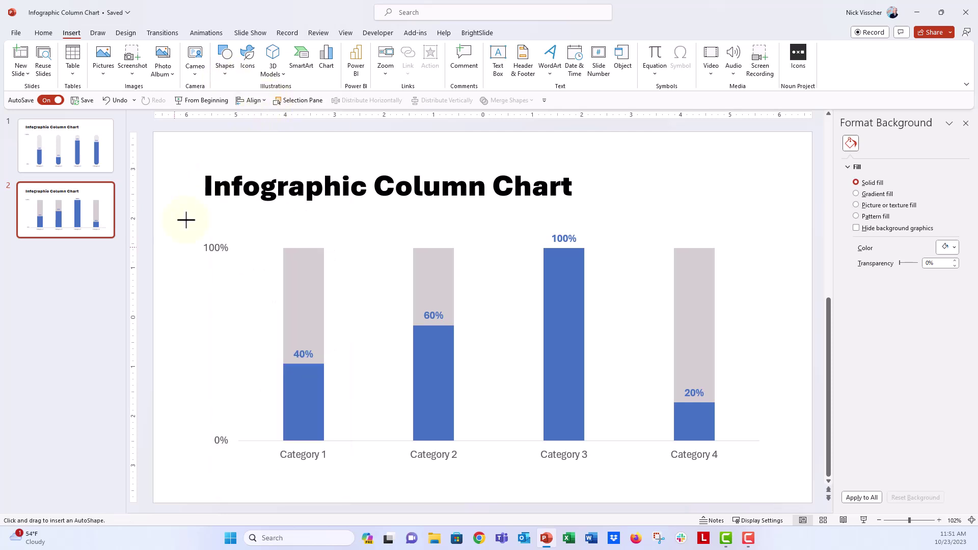
drag(172, 237, 213, 422)
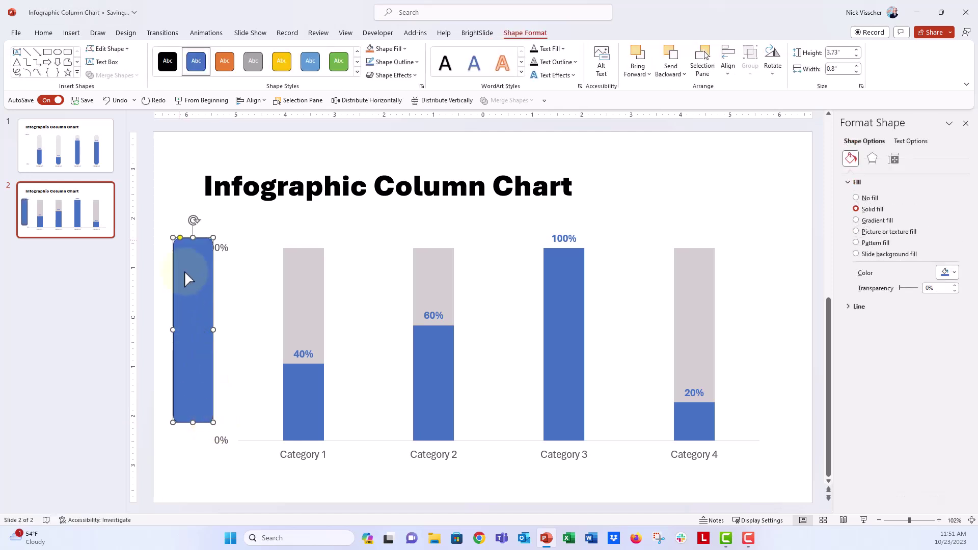
drag(180, 238, 197, 248)
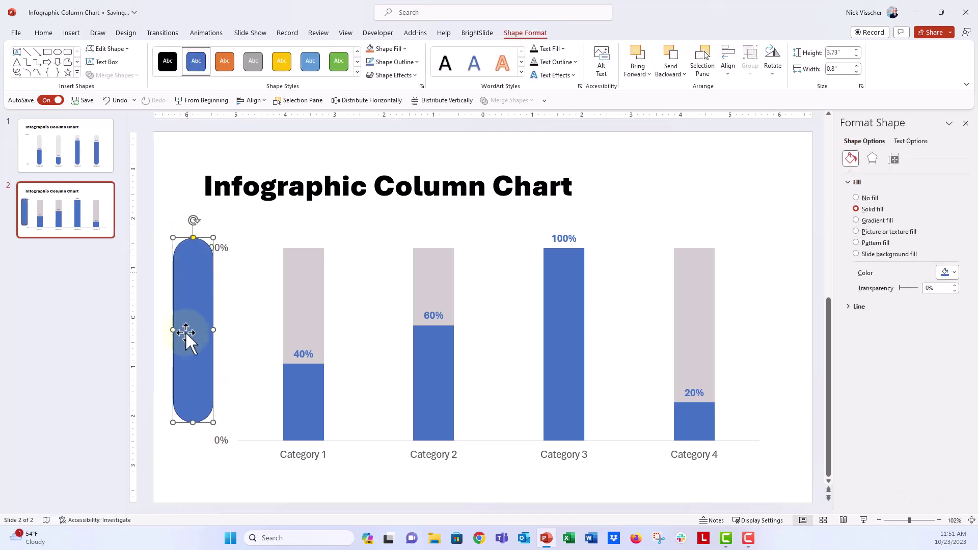
drag(185, 334, 247, 349)
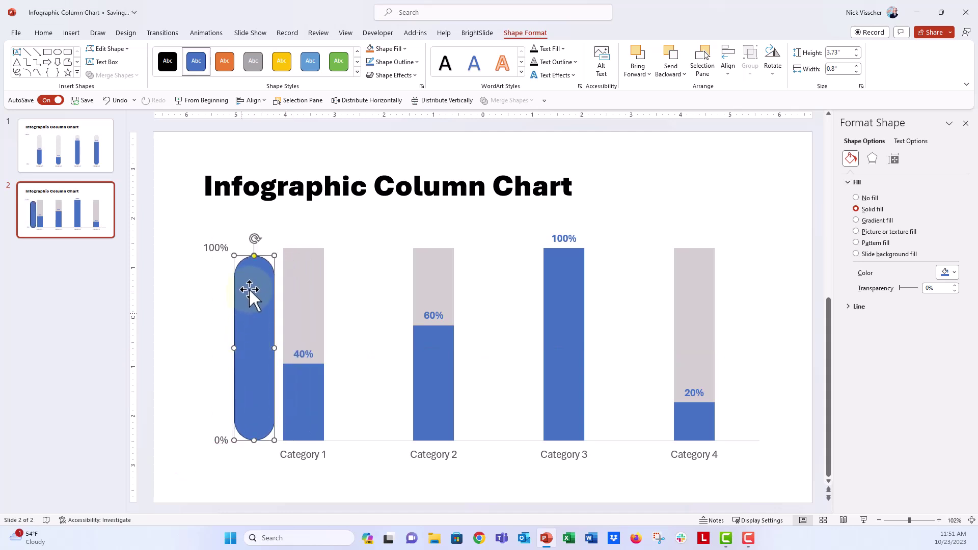
Step: Set the gap width of the grey track series and the blue column series to 150%
click(310, 270)
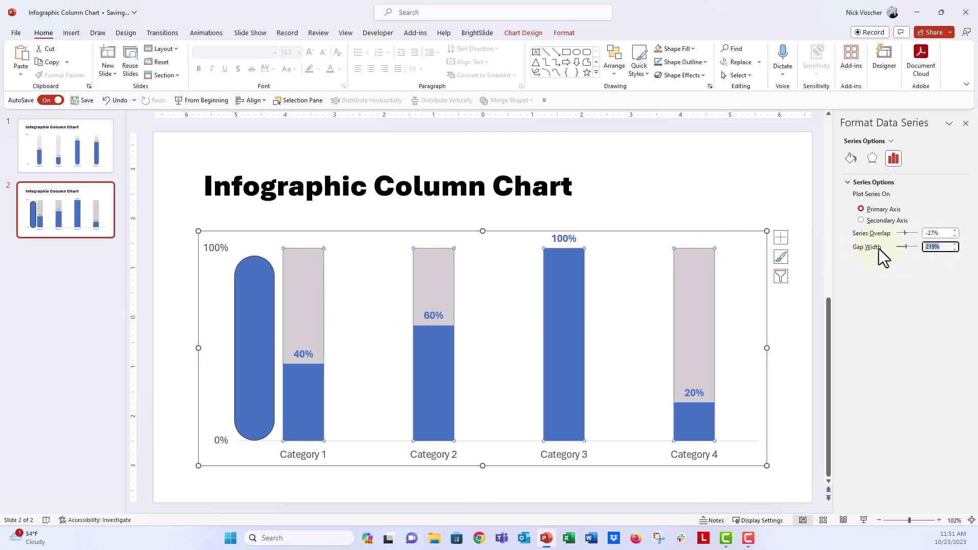
text(150)
key(Return)
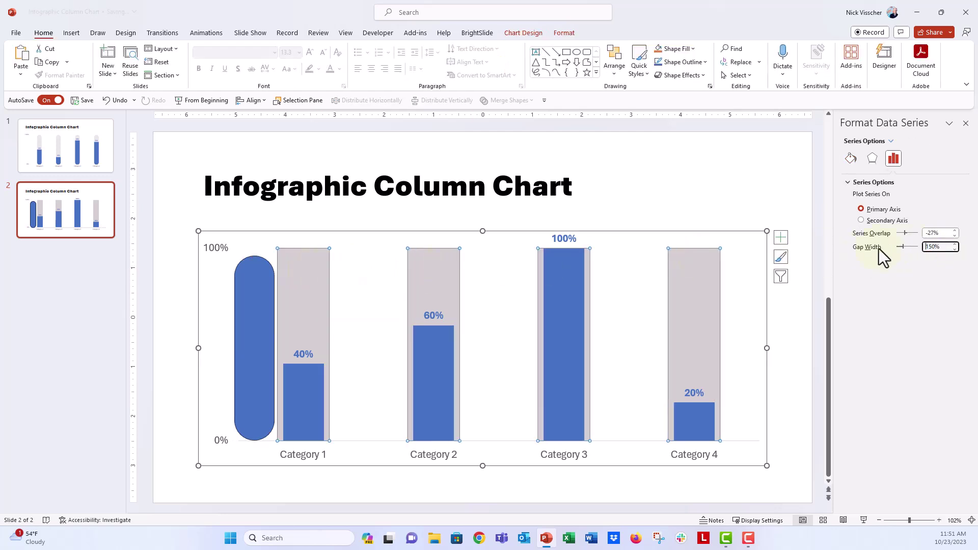
click(314, 401)
double_click(939, 249)
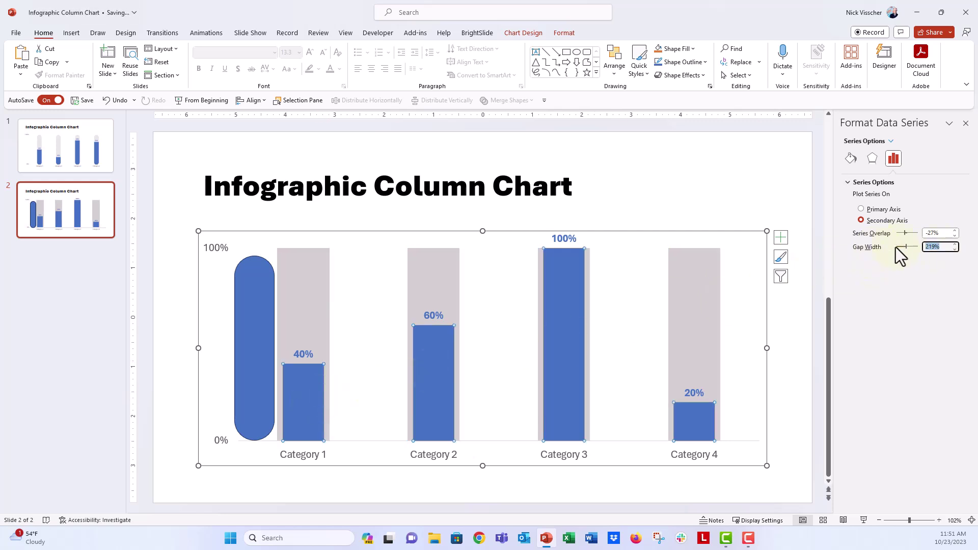
text(150)
key(Return)
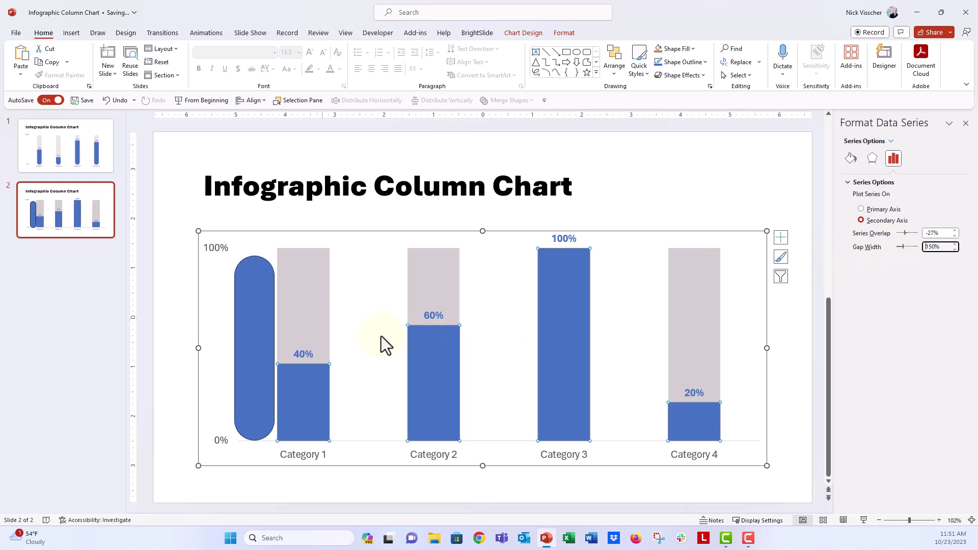
click(247, 357)
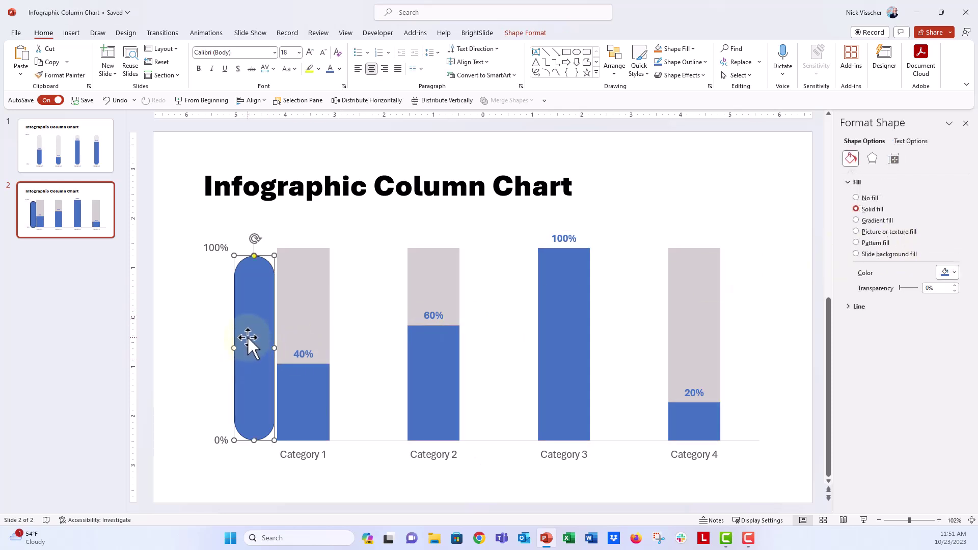
Step: Remove the pill's outline, move it onto Category 1, and apply the gold fill style
mouse_move(254, 334)
mouse_down()
mouse_move(192, 332)
mouse_move(246, 331)
mouse_up()
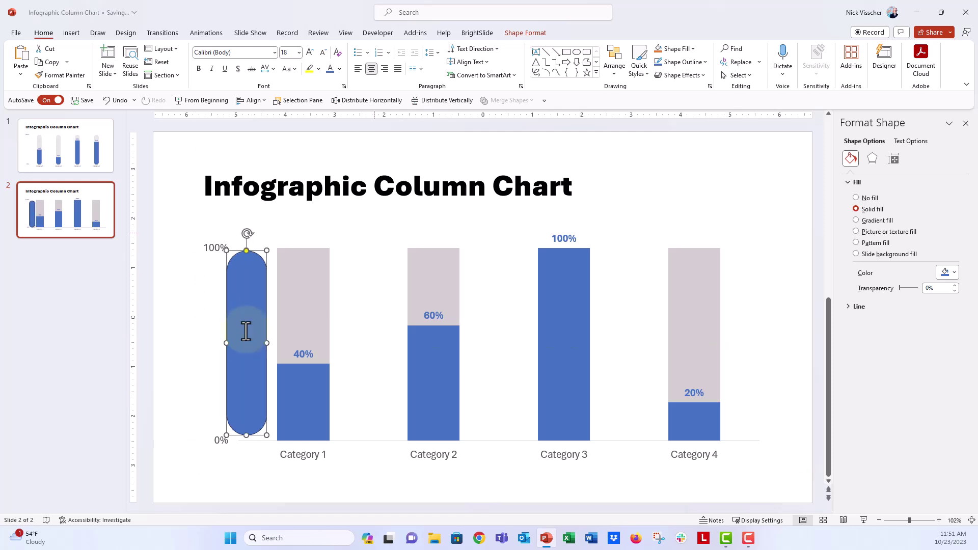
click(513, 34)
click(415, 64)
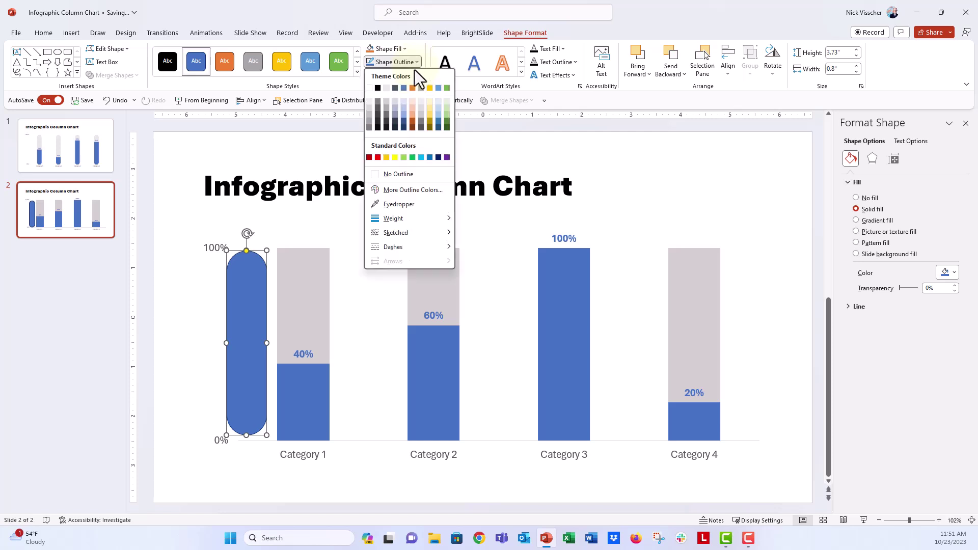
click(386, 176)
drag(240, 317, 302, 321)
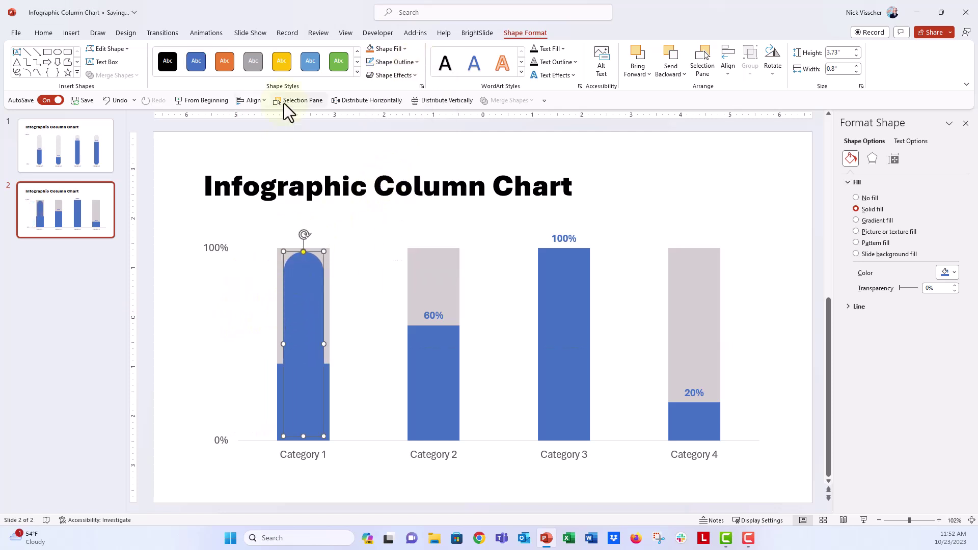
click(283, 65)
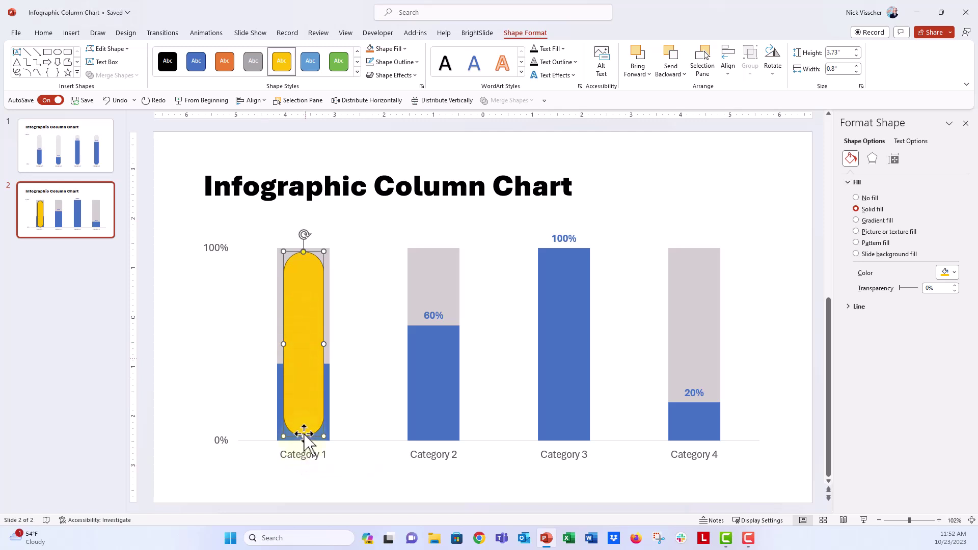
Step: Stretch the pill from the column top to the chart baseline and give it a yellow outline
drag(302, 434, 300, 440)
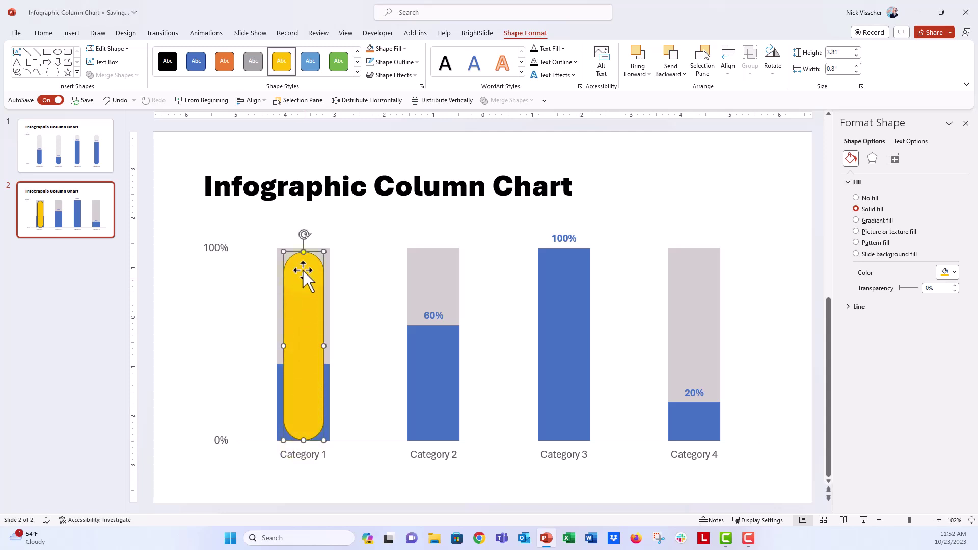
drag(303, 270, 303, 267)
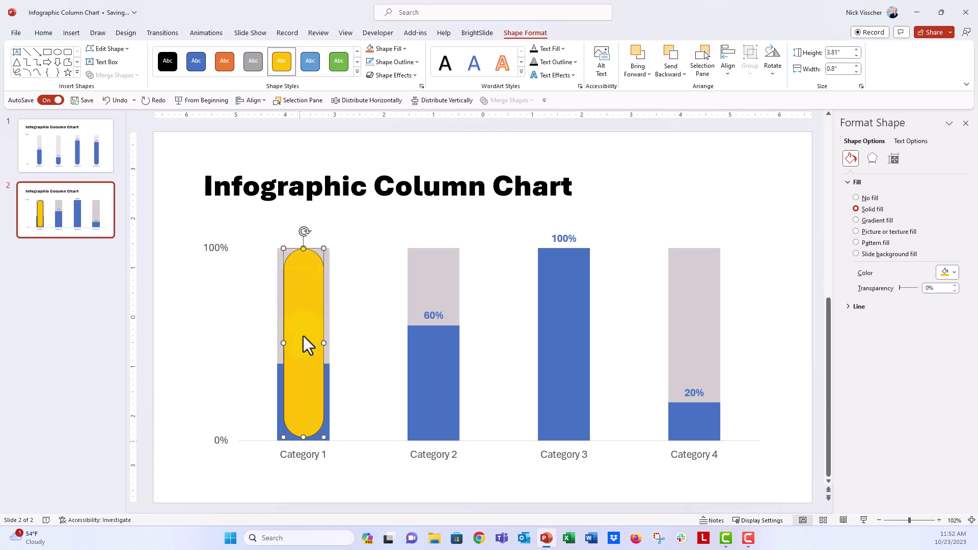
drag(303, 437, 302, 440)
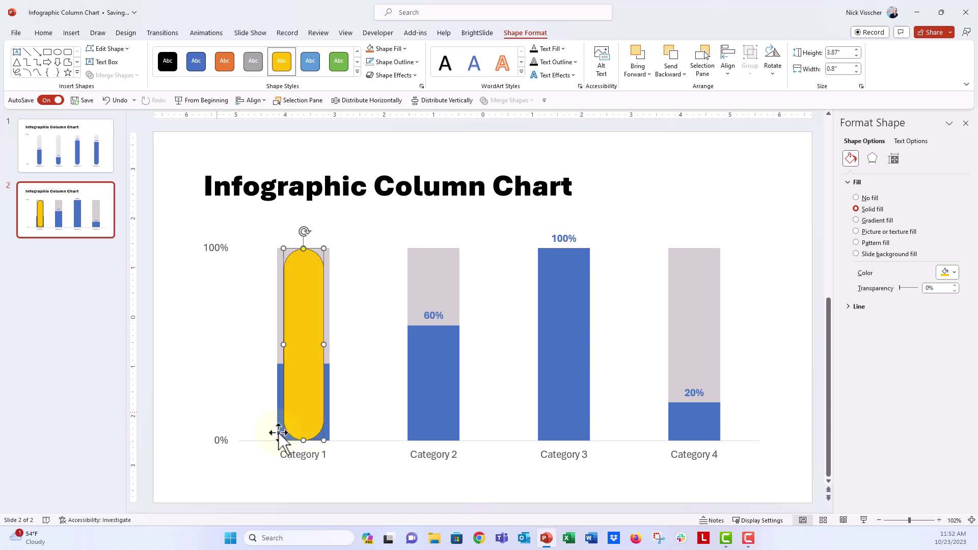
click(195, 406)
click(299, 399)
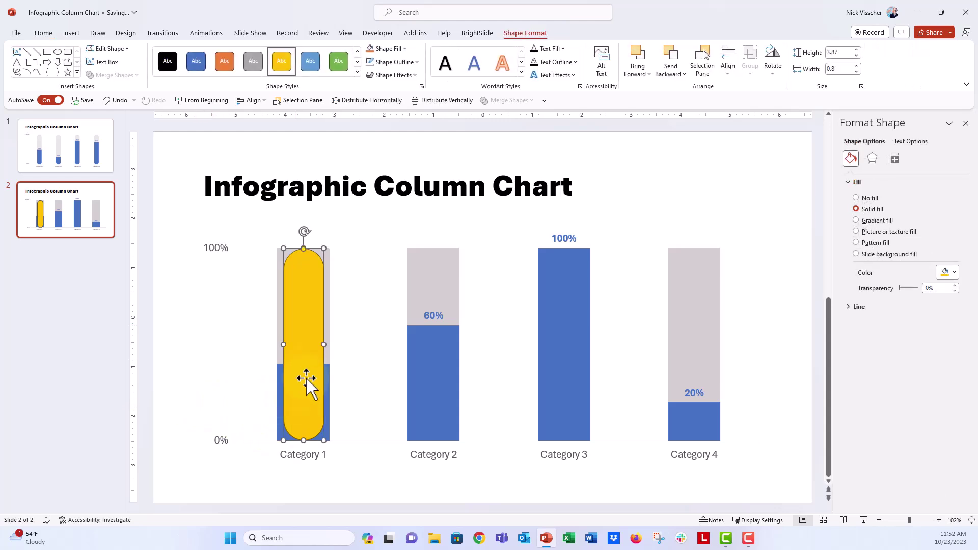
click(405, 61)
click(387, 157)
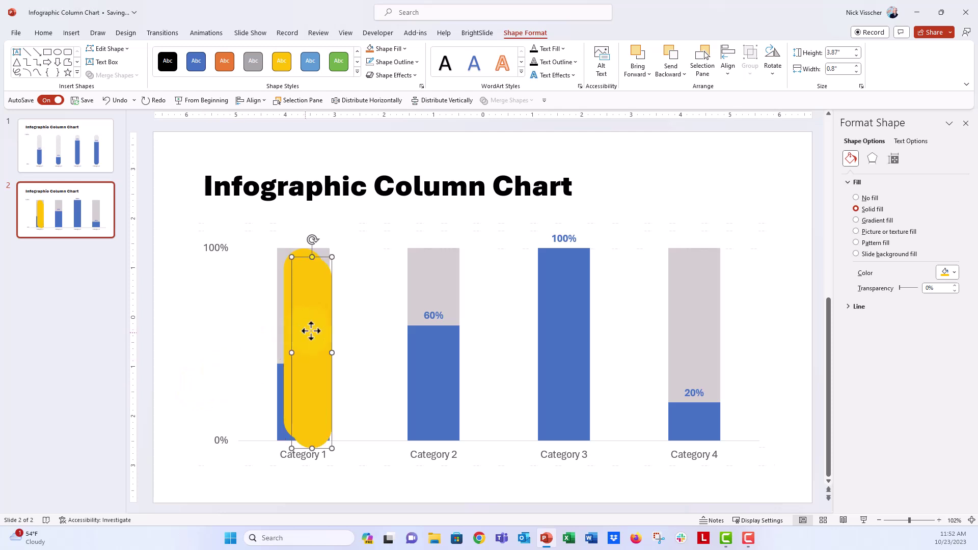
Step: Duplicate the yellow pill onto Categories 2, 3 and 4, nudging the Category 3 and 4 pills right
drag(313, 329, 428, 324)
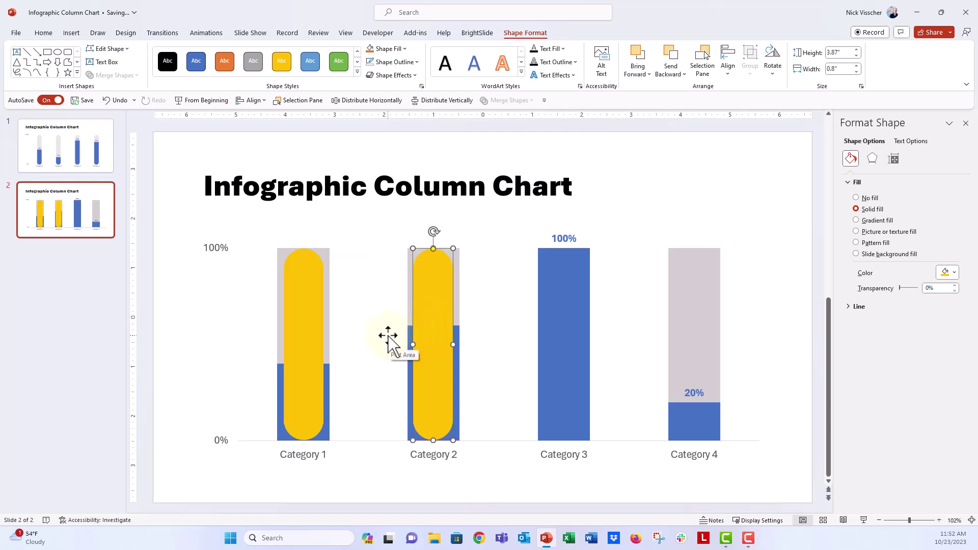
key(ctrl+d)
key(ctrl+d)
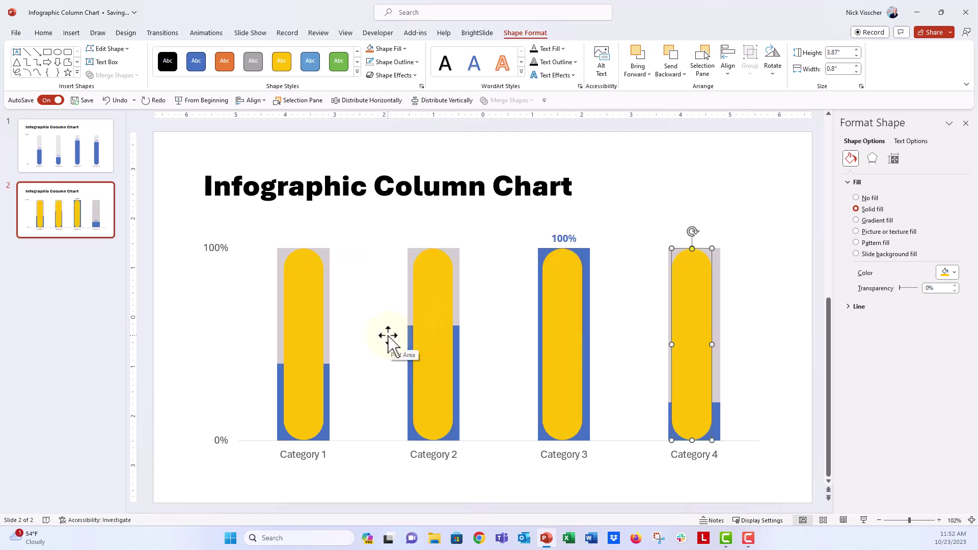
key(ctrl+Right)
key(ctrl+Right)
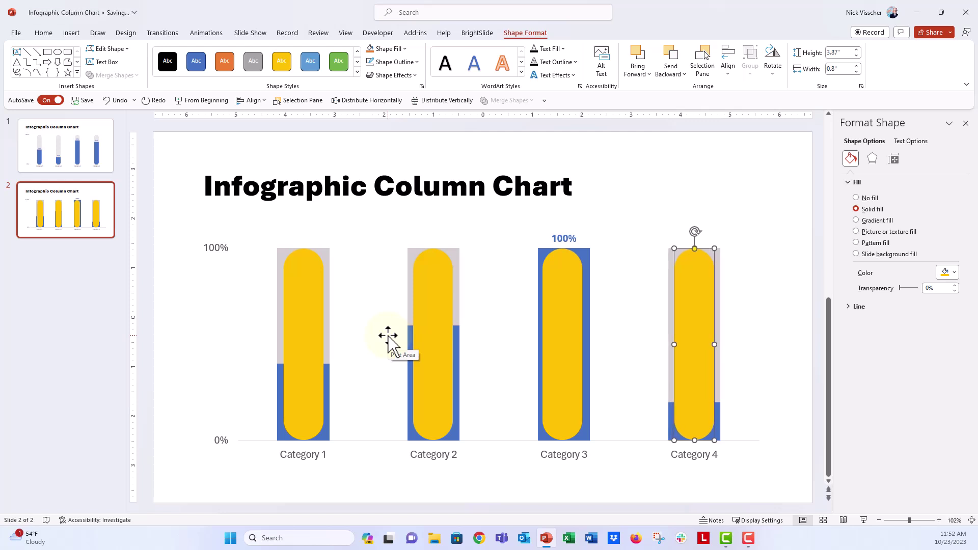
click(550, 351)
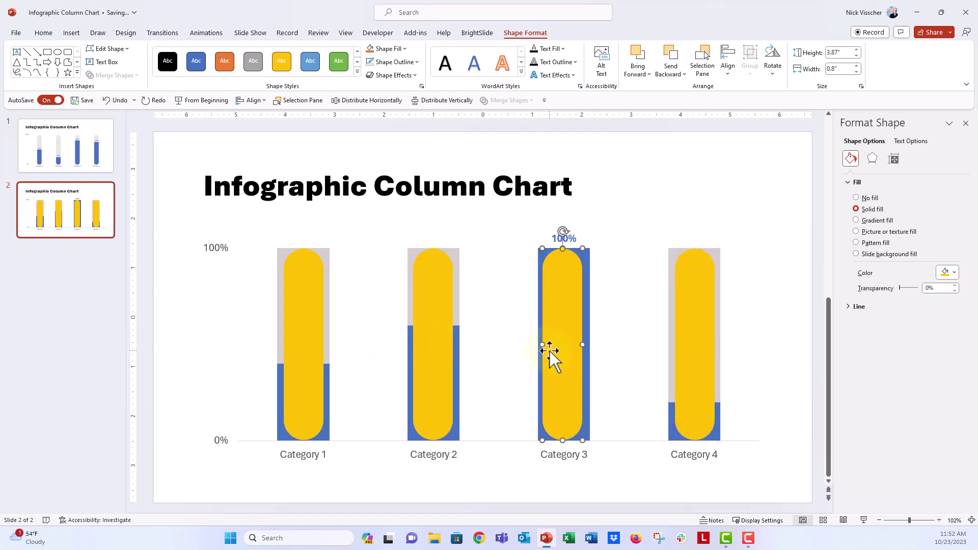
key(ctrl+Right)
key(ctrl+Right)
key(ctrl+Right)
key(ctrl+Right)
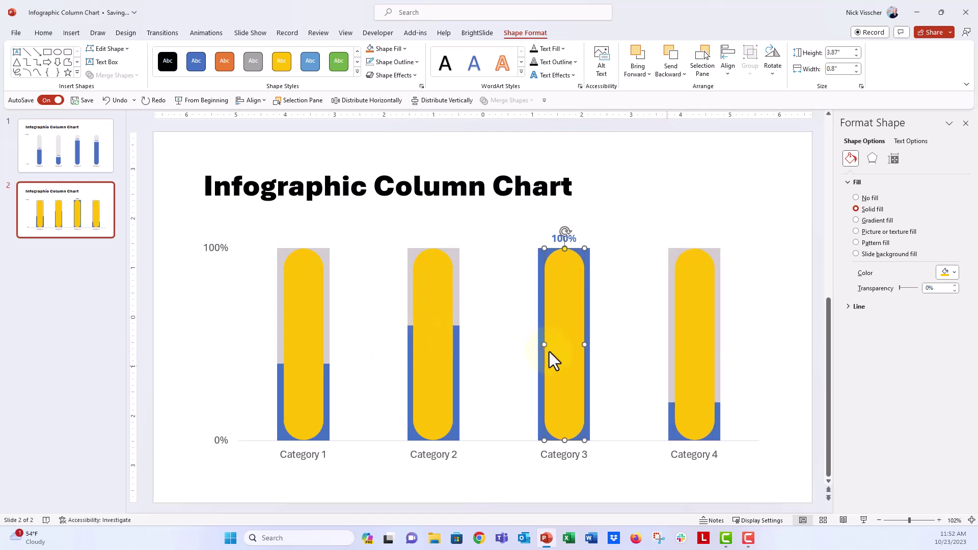
click(687, 358)
shift+click(573, 371)
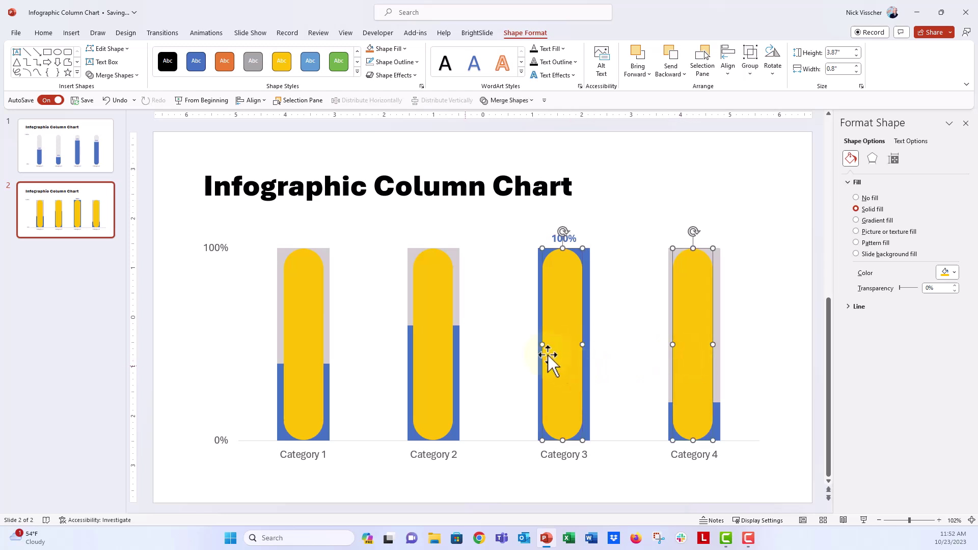
Step: Select all four yellow pills, align their bottoms, and distribute them horizontally
shift+click(432, 351)
shift+click(301, 366)
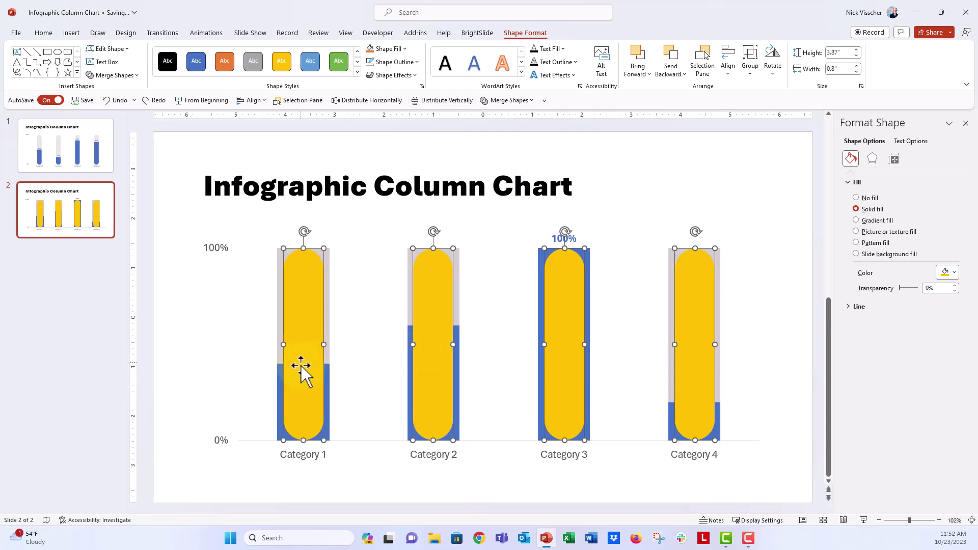
click(728, 63)
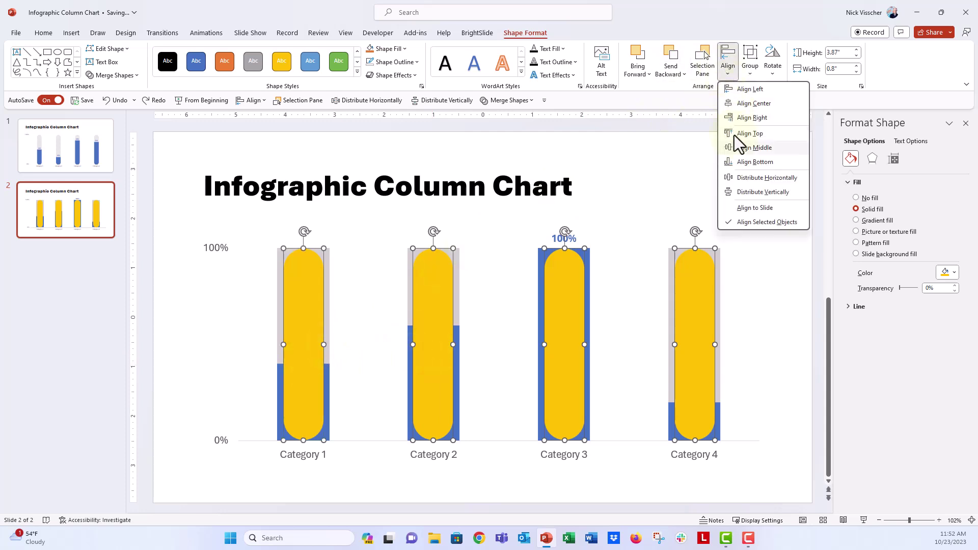
click(740, 162)
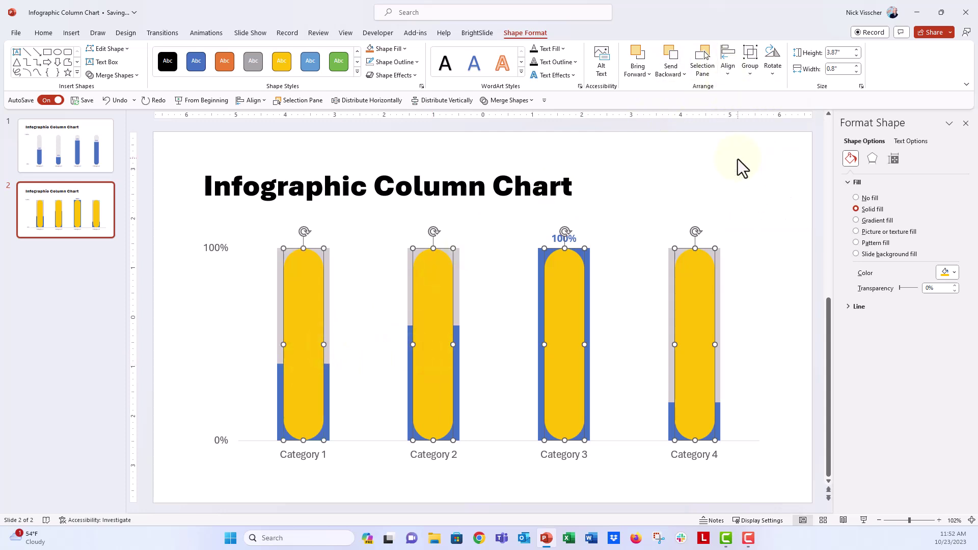
click(728, 66)
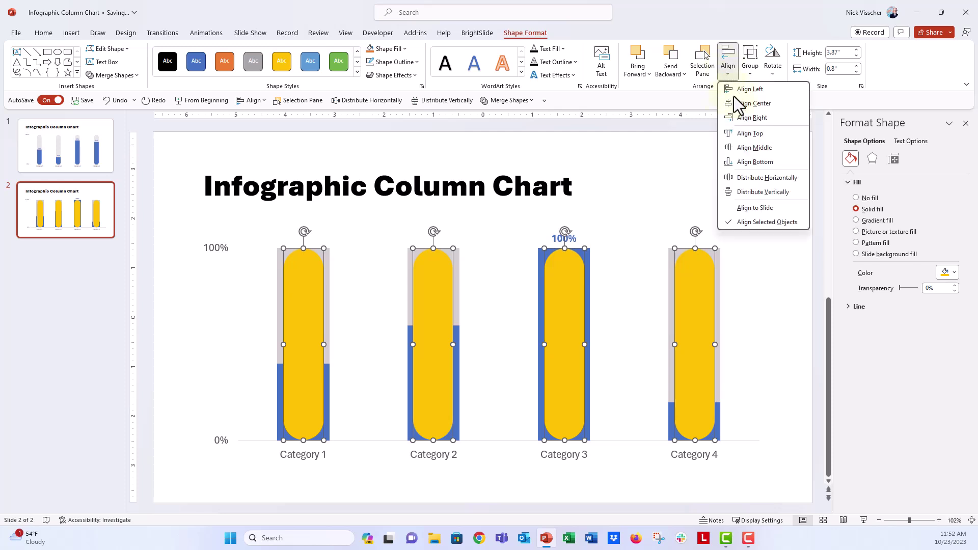
click(767, 177)
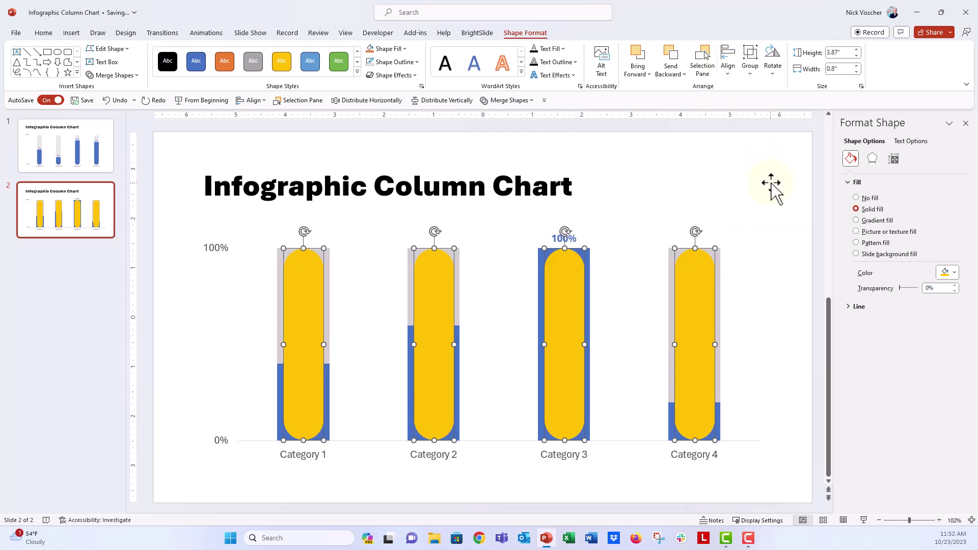
click(179, 301)
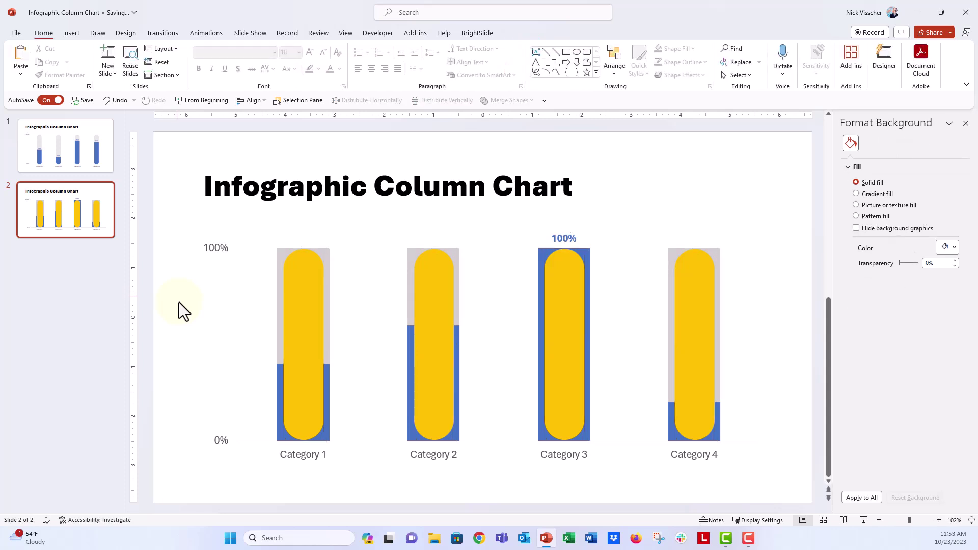
Step: Insert a square rectangle over the Category 1 column and remove its outline
click(72, 32)
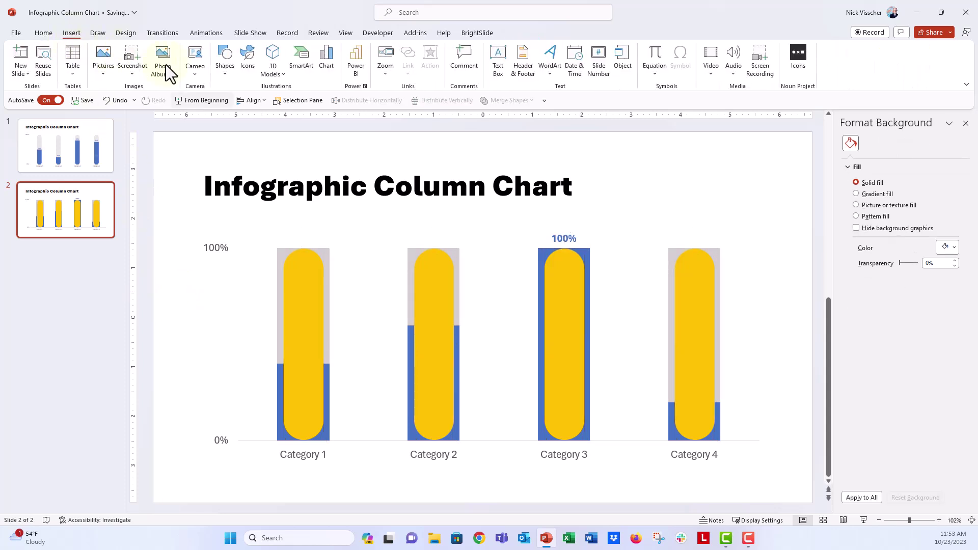
click(217, 81)
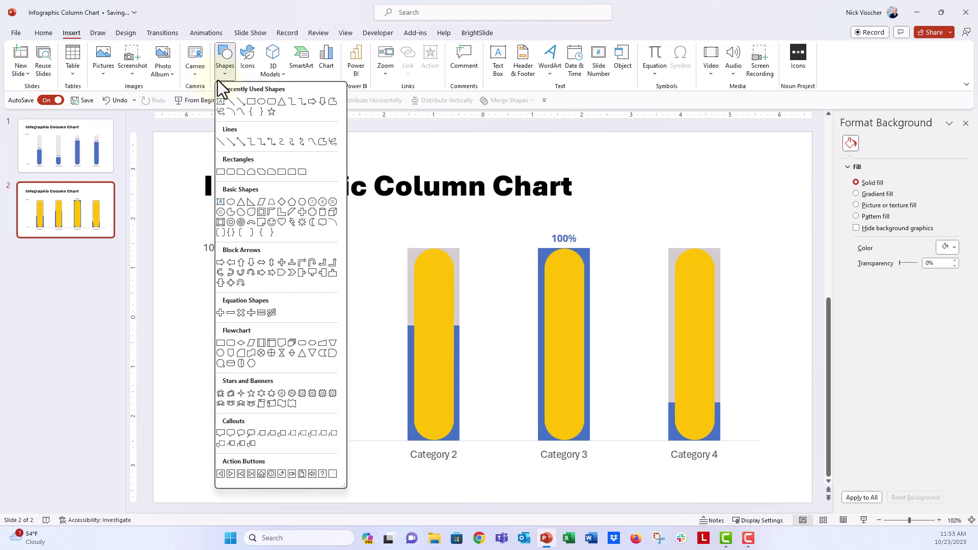
click(251, 101)
click(162, 204)
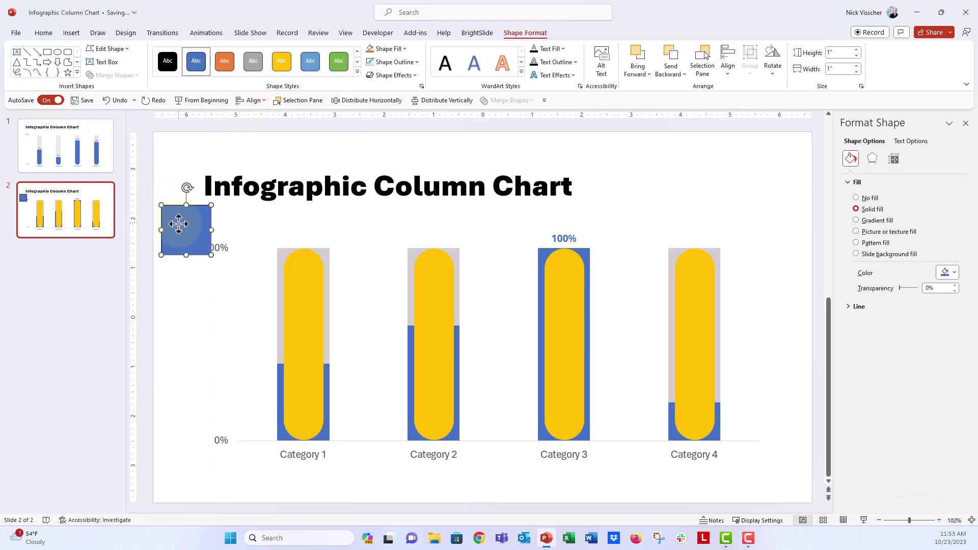
drag(174, 223, 267, 264)
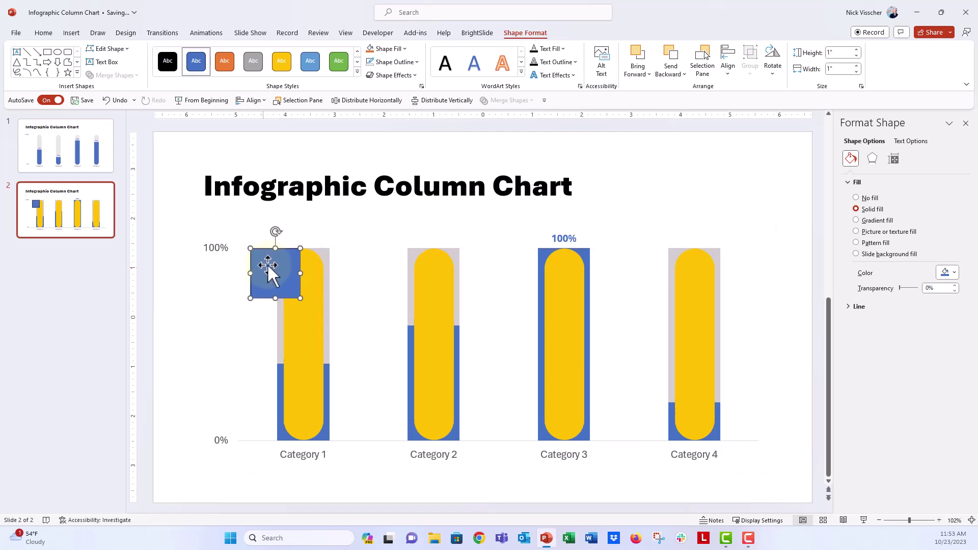
click(386, 64)
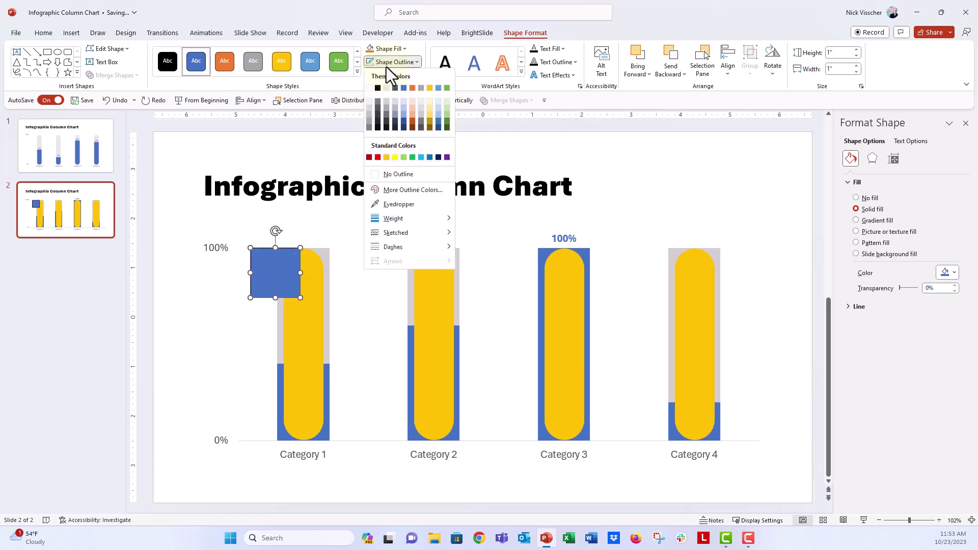
click(375, 173)
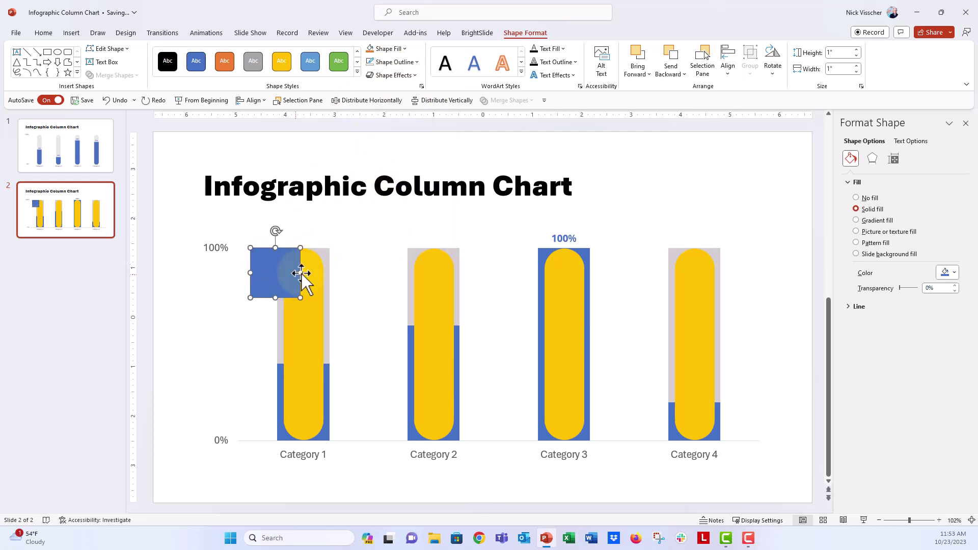
Step: Stretch the rectangle across all four columns, from the chart's left edge down to the 0% baseline
drag(301, 273, 757, 284)
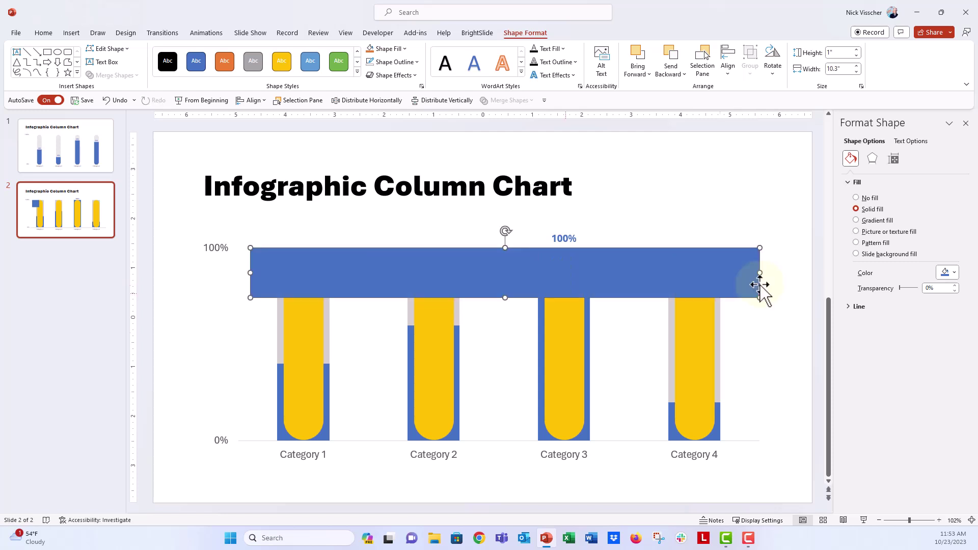
drag(251, 275, 233, 280)
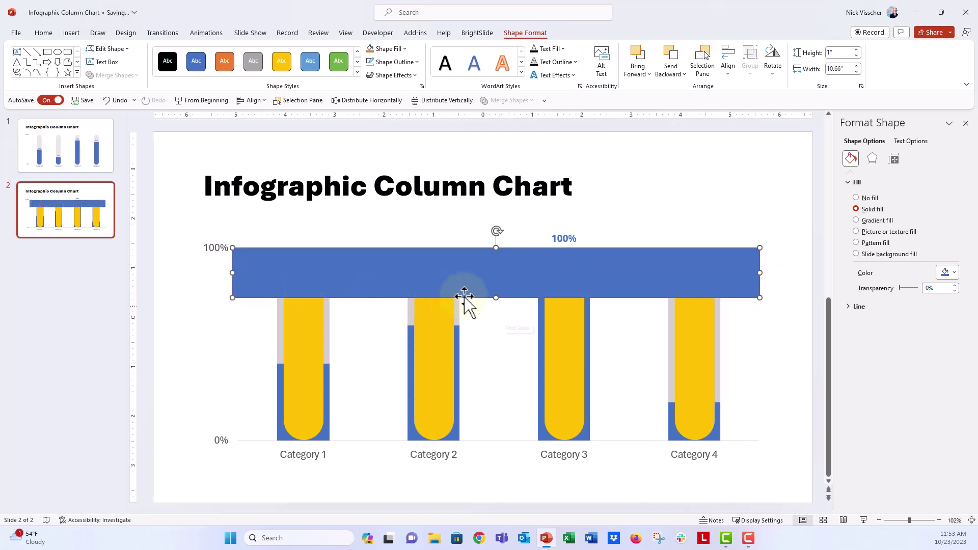
drag(496, 297, 494, 444)
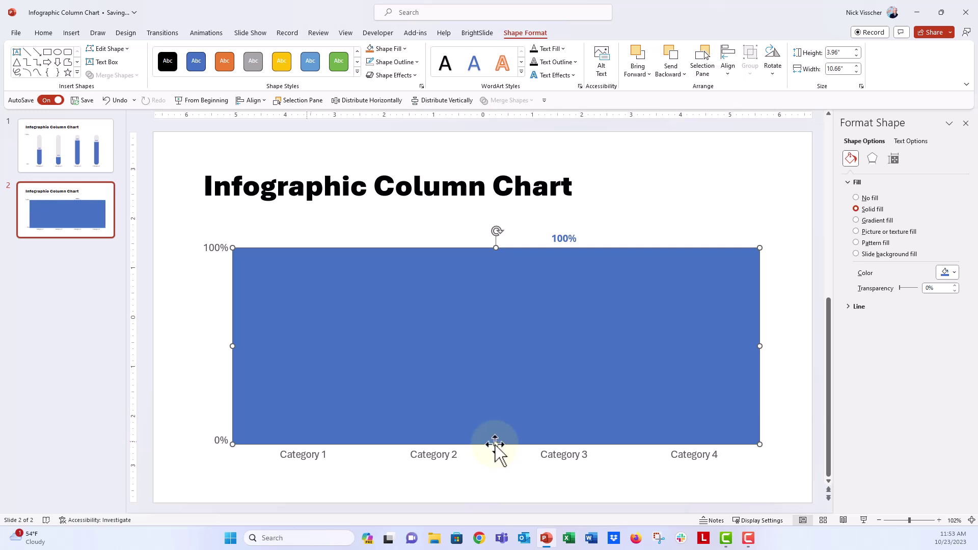
Step: Fill the rectangle white and send it backward four times so it sits behind all four pills
click(397, 49)
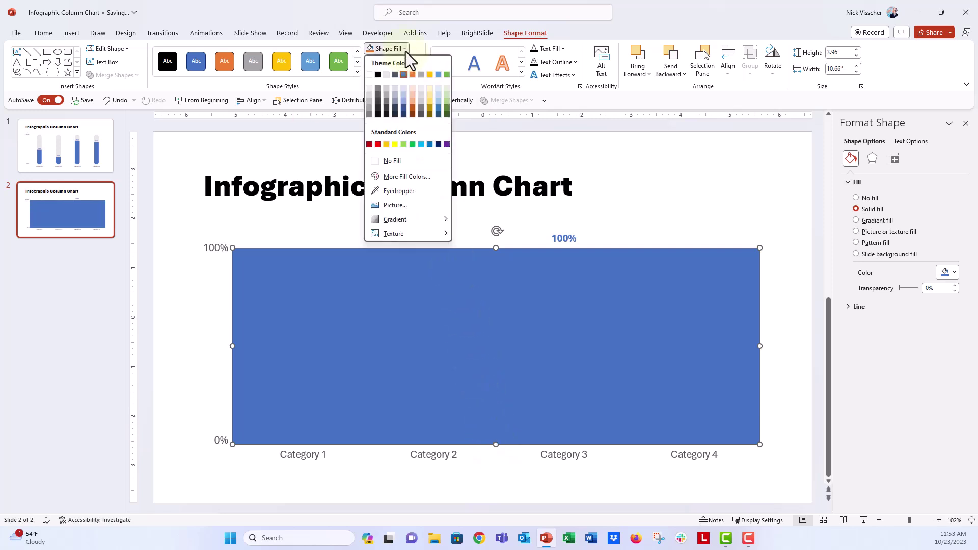
click(369, 74)
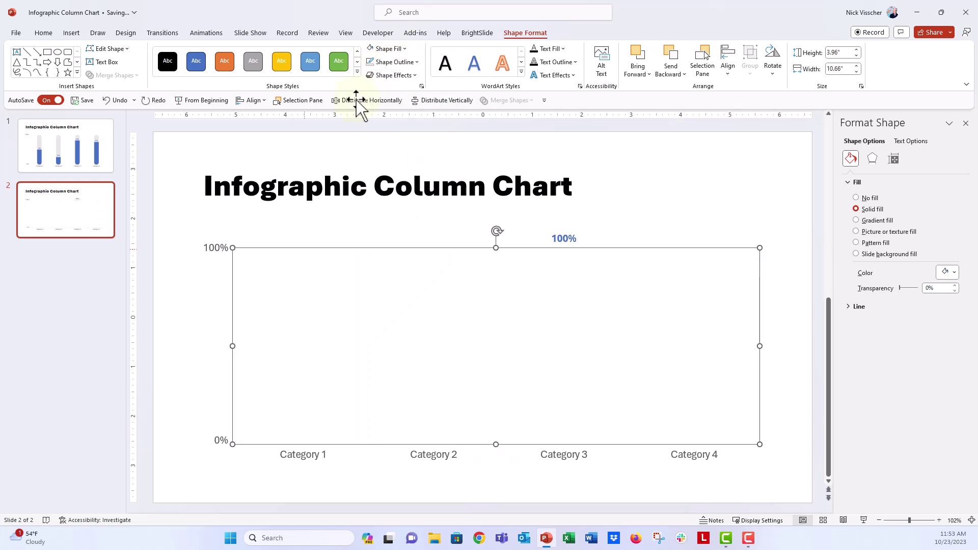
right_click(304, 251)
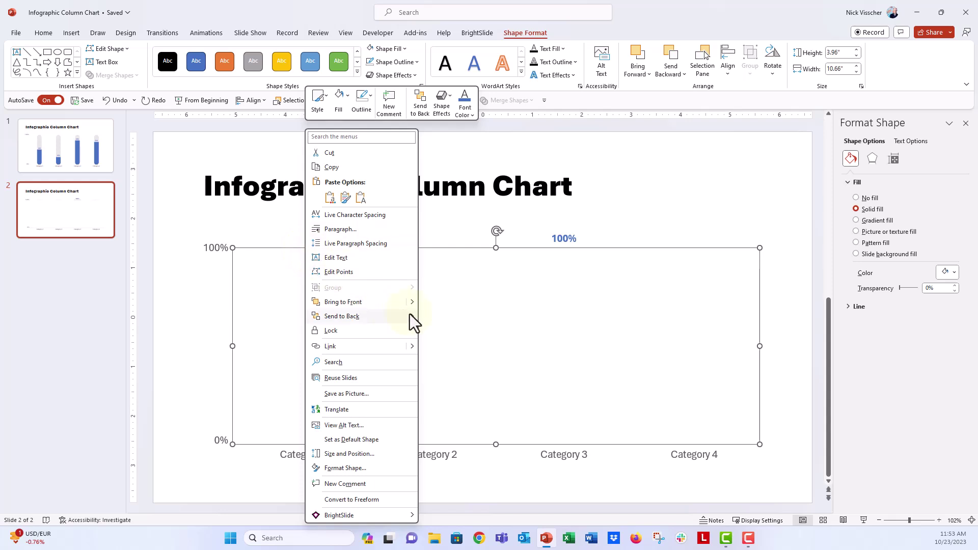
click(457, 331)
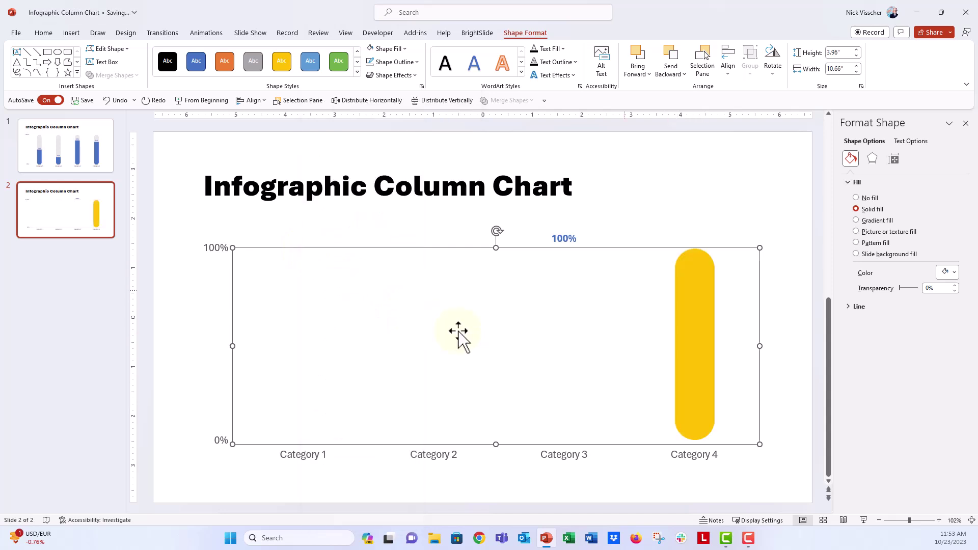
right_click(309, 248)
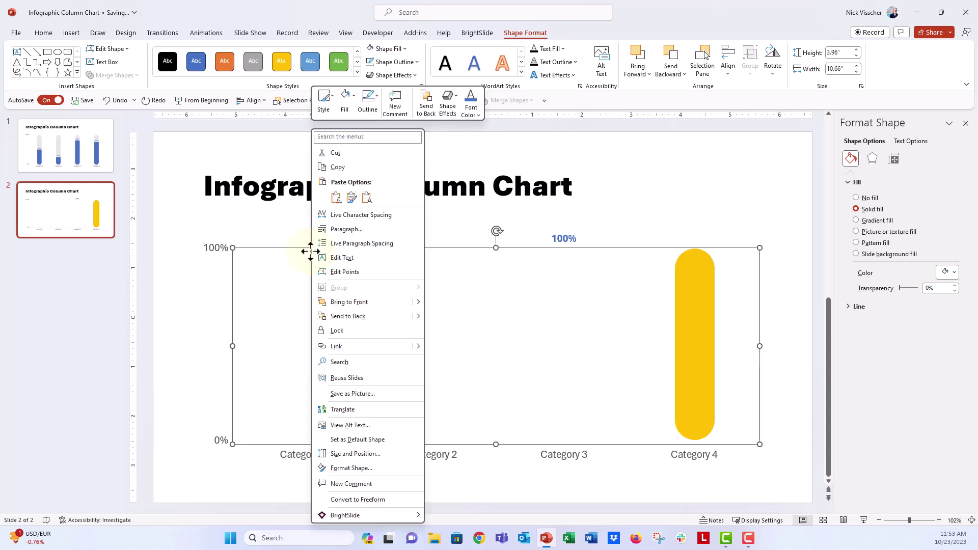
mouse_move(419, 317)
click(438, 332)
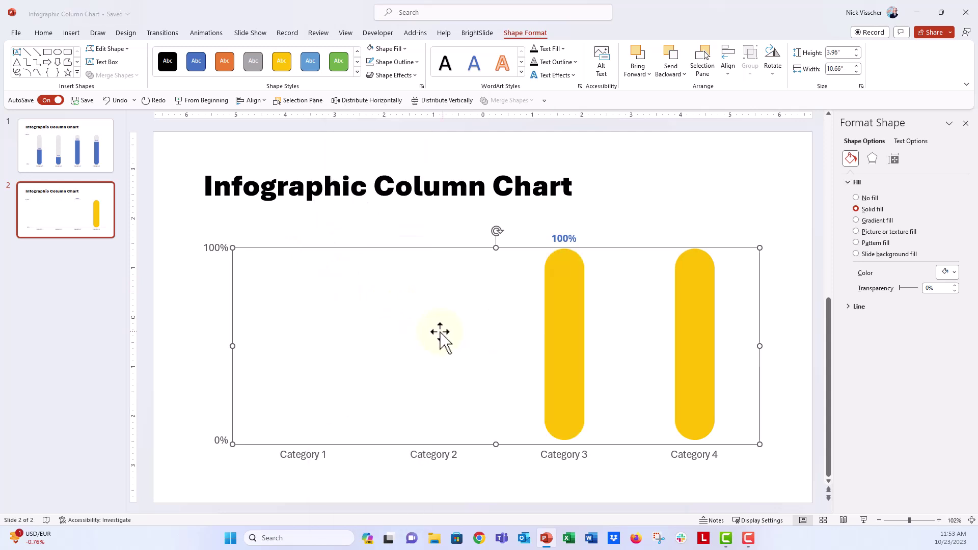
right_click(350, 284)
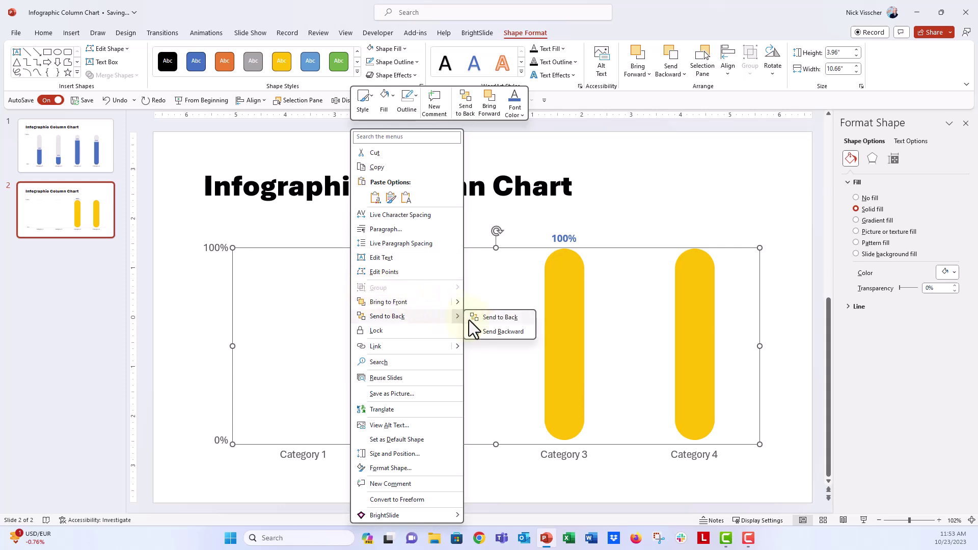
click(487, 331)
right_click(331, 280)
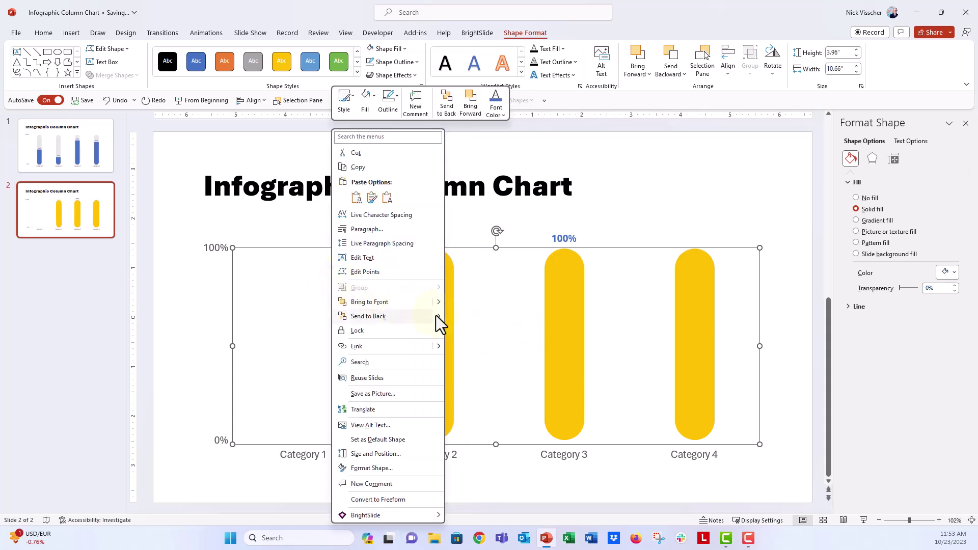
click(481, 332)
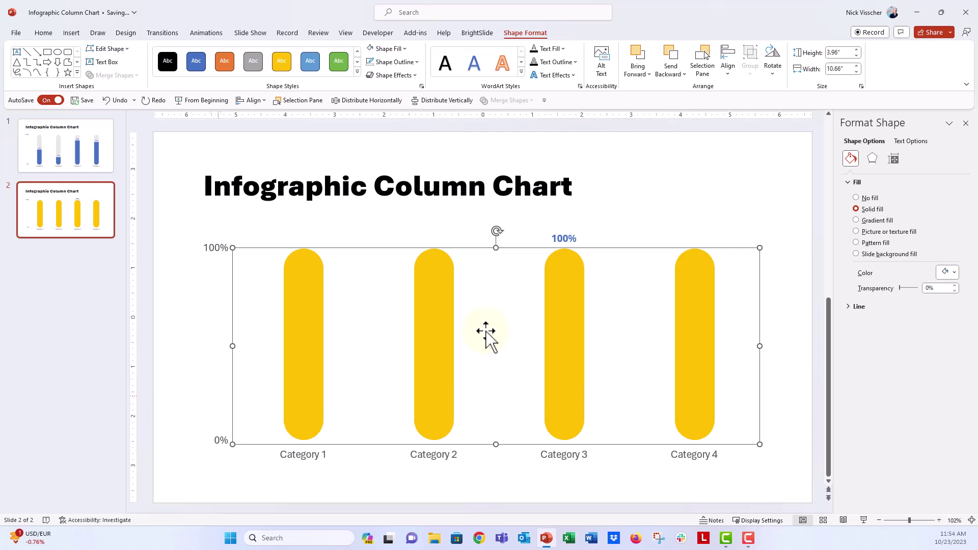
Step: Select the four yellow pills with the backing rectangle and apply Merge Shapes > Fragment
click(298, 300)
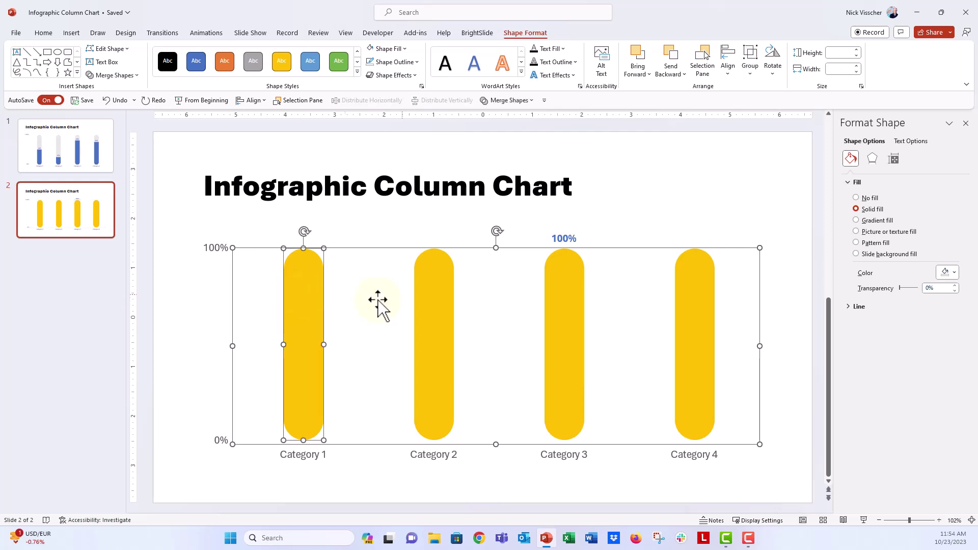
shift+click(435, 306)
shift+click(575, 326)
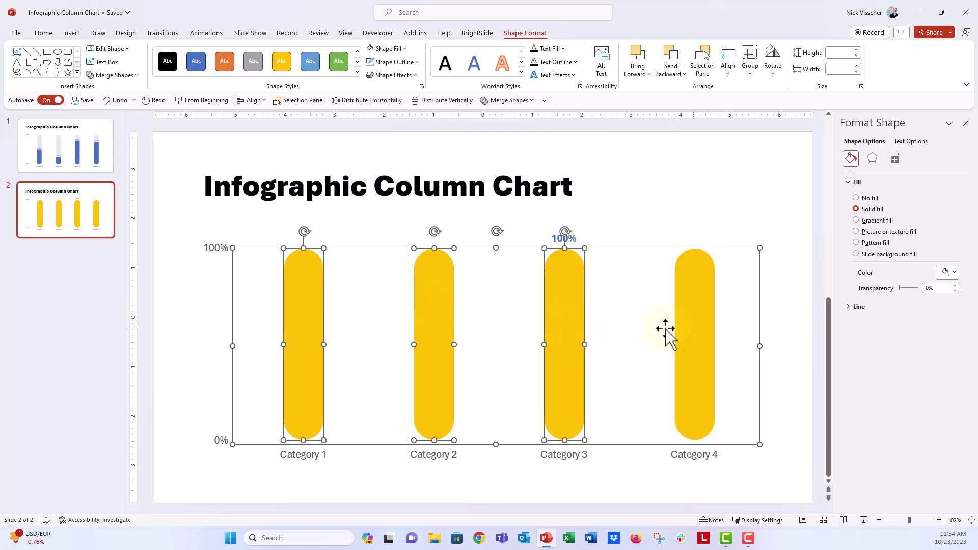
shift+click(696, 330)
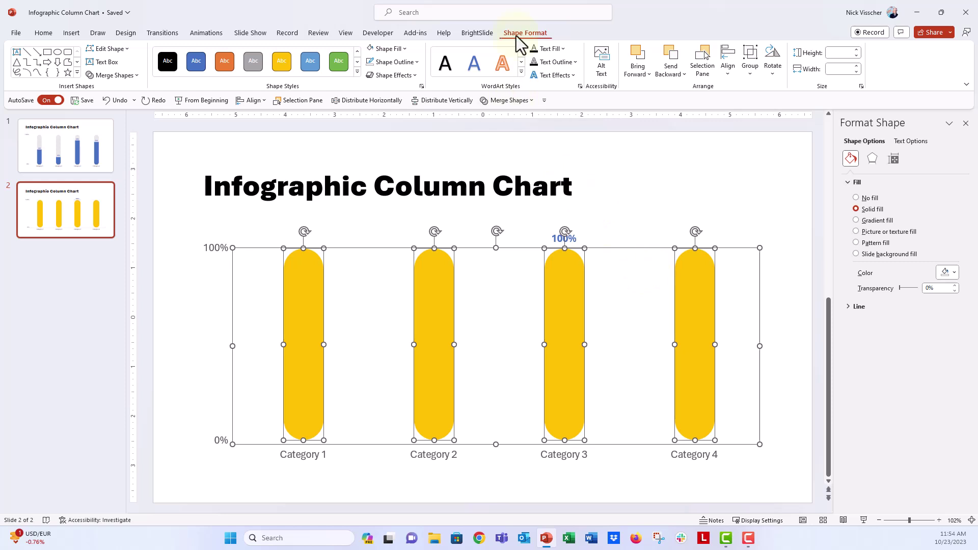
click(136, 77)
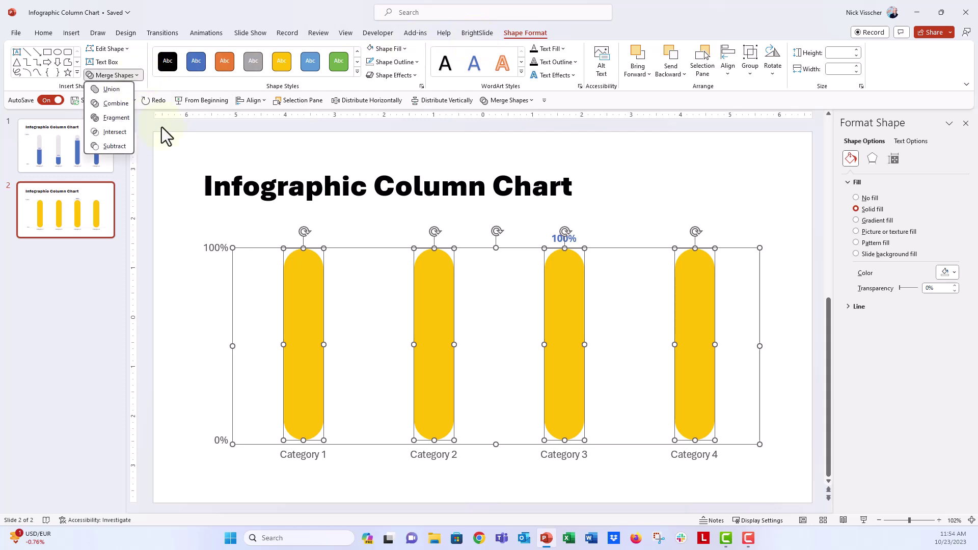
click(125, 117)
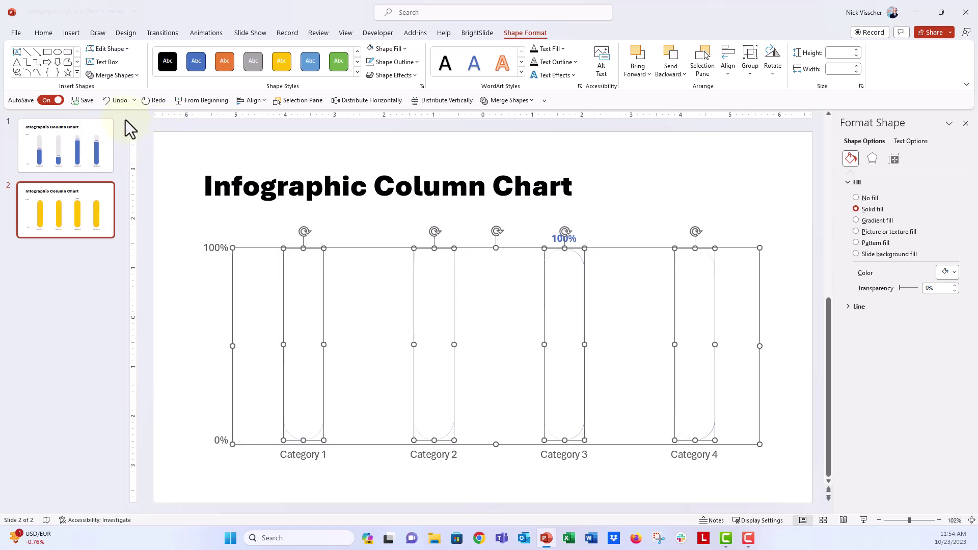
Step: Remove the fragment pieces over Categories 1, 2, 3 and 4 to reveal each column
click(209, 300)
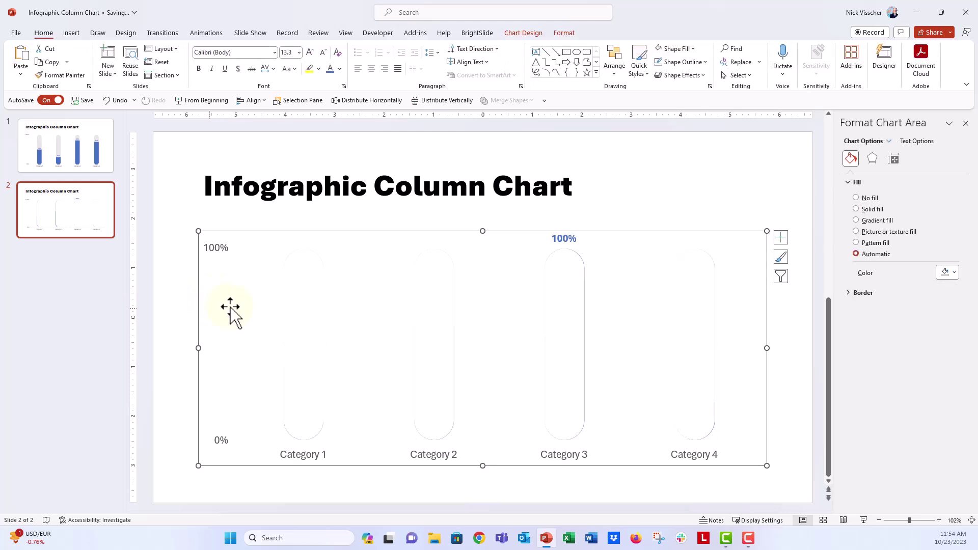
click(297, 330)
key(ctrl+z)
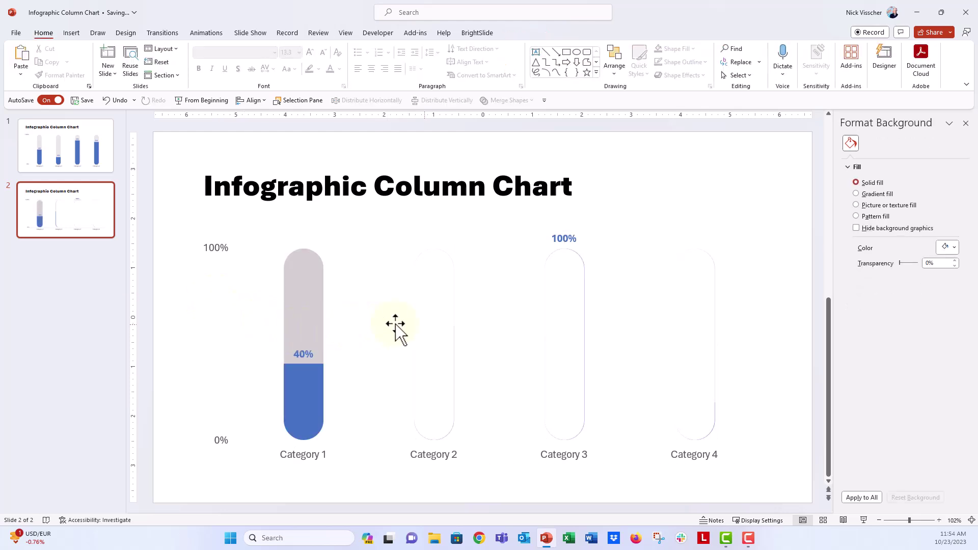
click(426, 322)
key(ctrl+z)
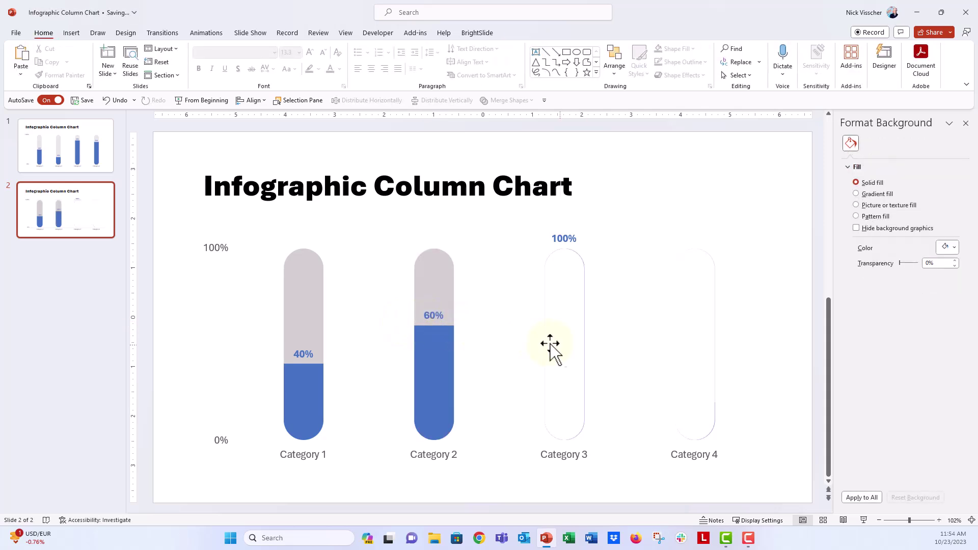
click(560, 344)
key(ctrl+z)
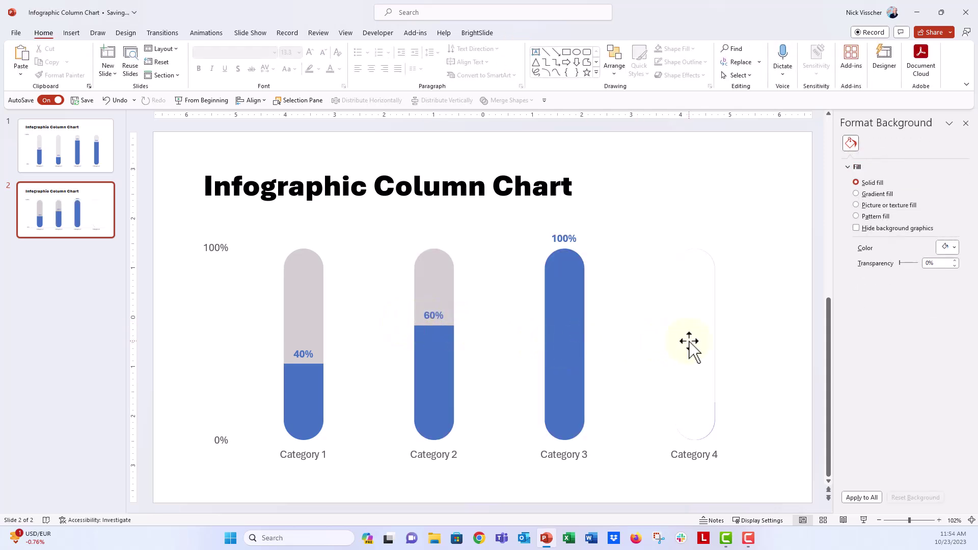
click(689, 342)
key(ctrl+z)
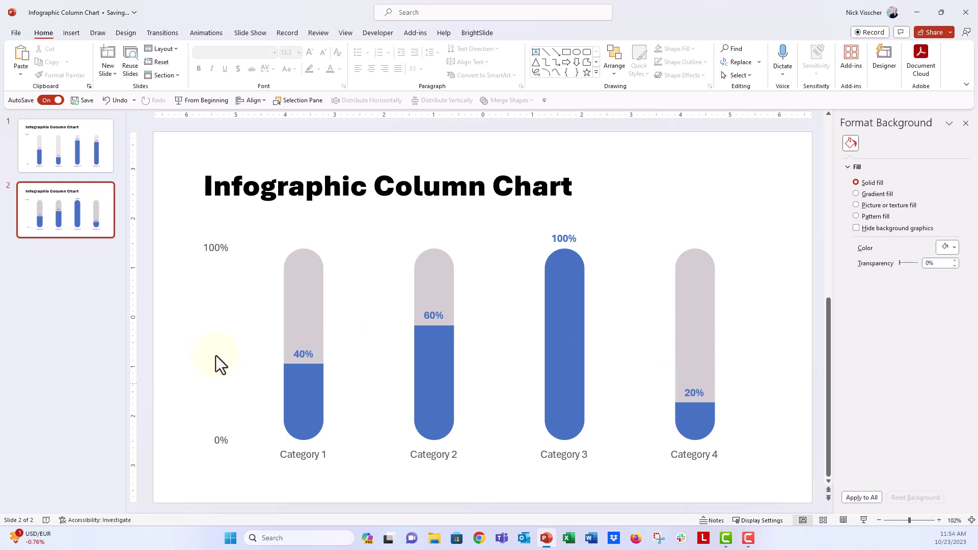
click(356, 279)
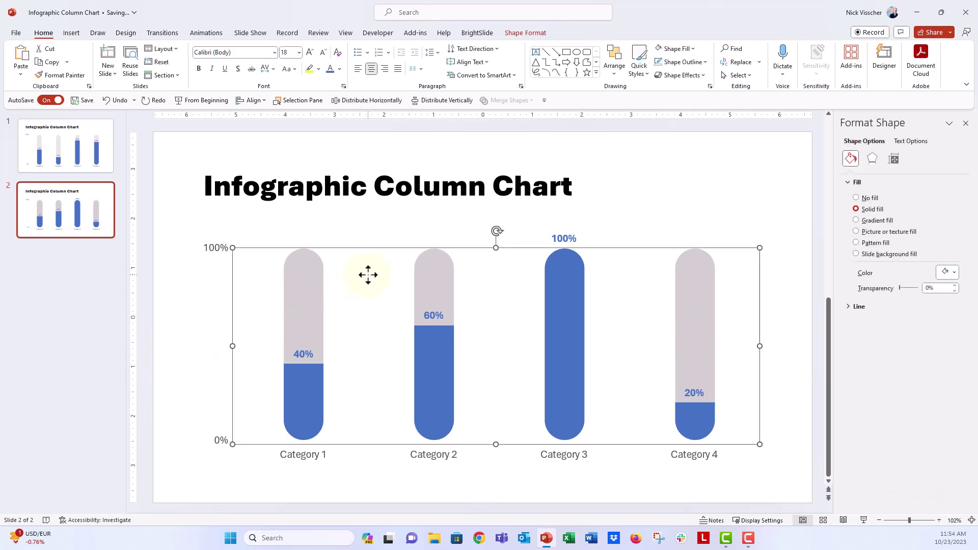
click(217, 250)
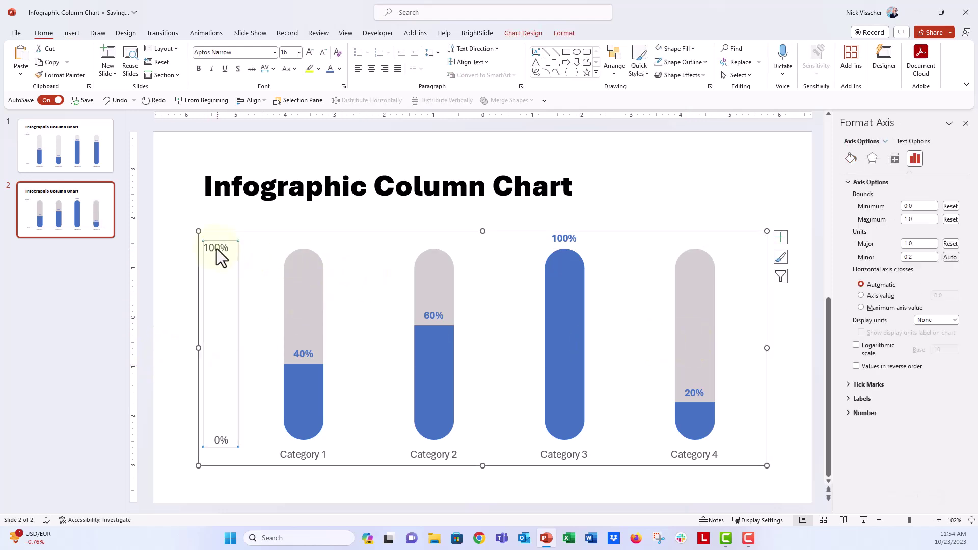
click(220, 232)
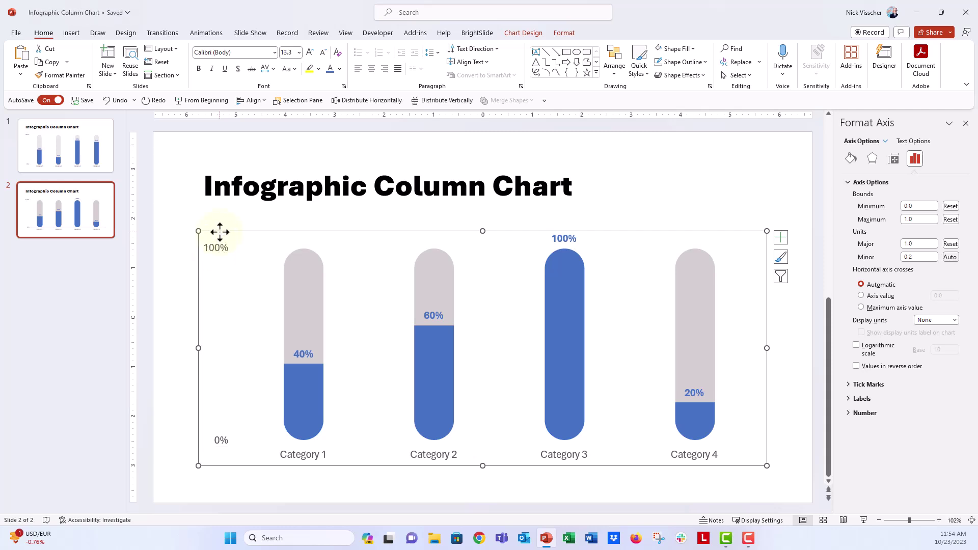
click(269, 275)
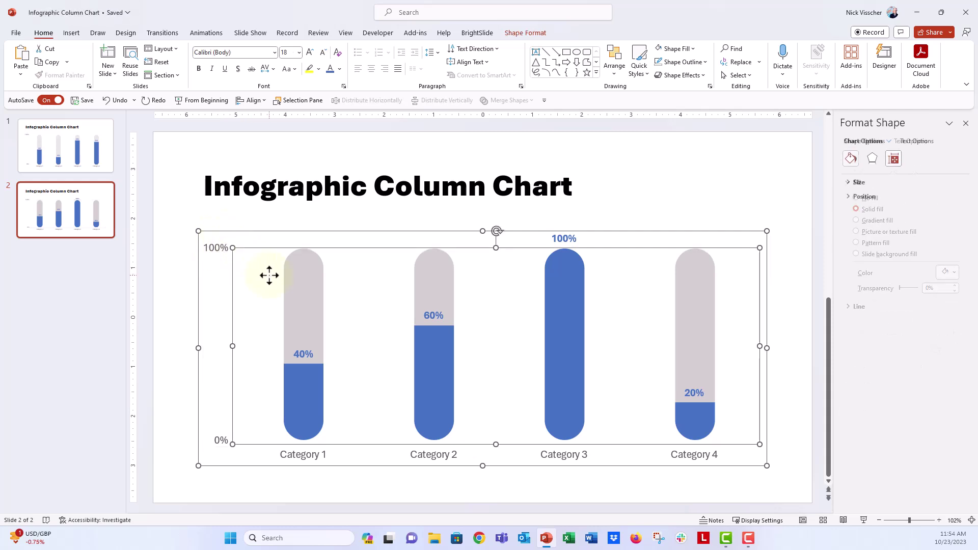
right_click(273, 249)
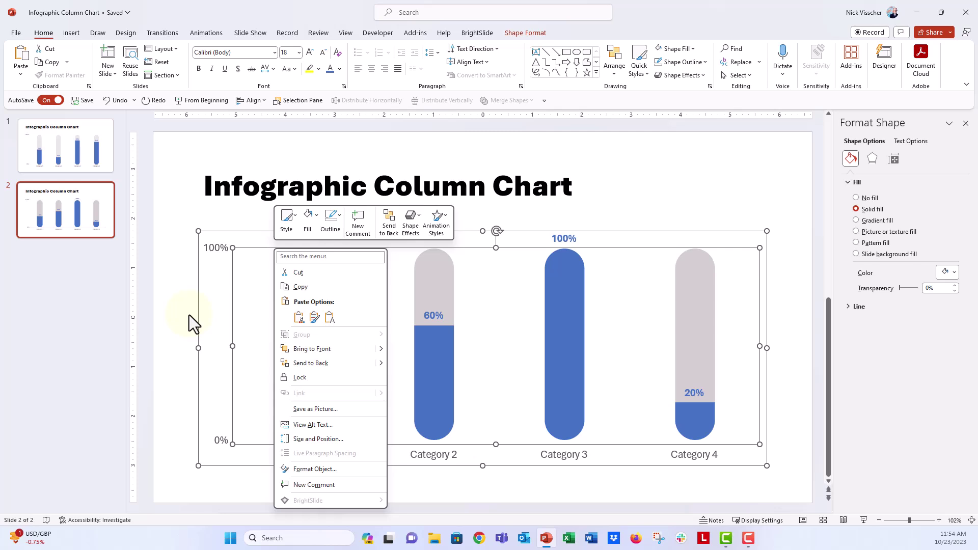
key(Escape)
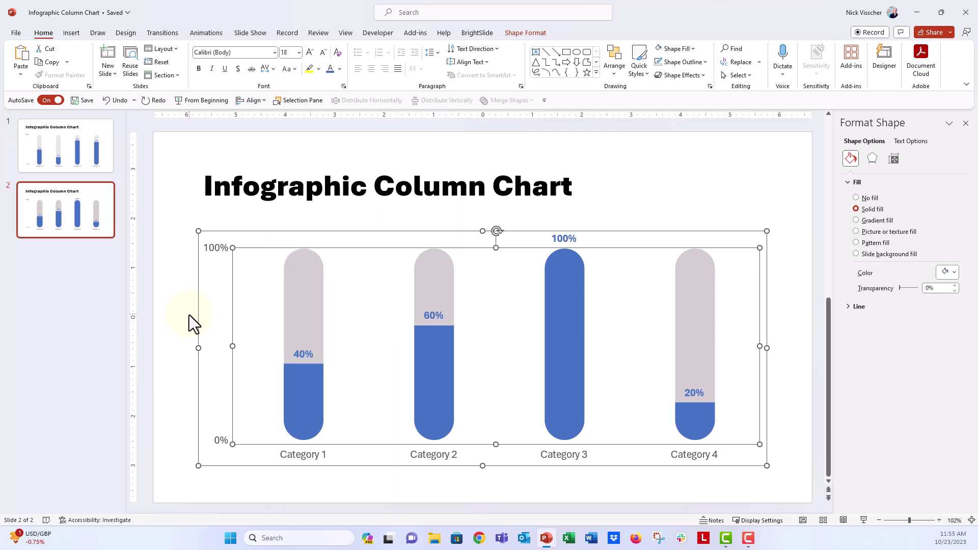
right_click(302, 294)
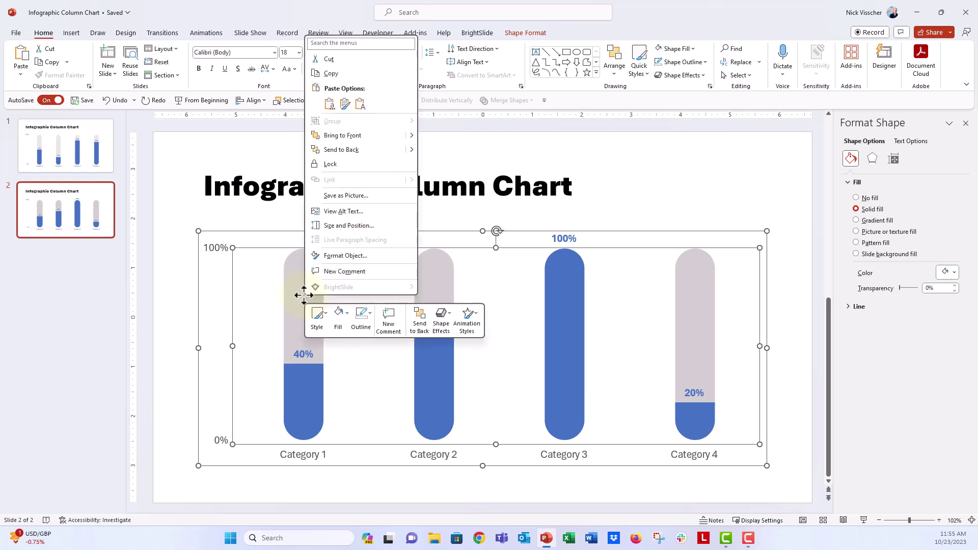
click(168, 265)
click(161, 228)
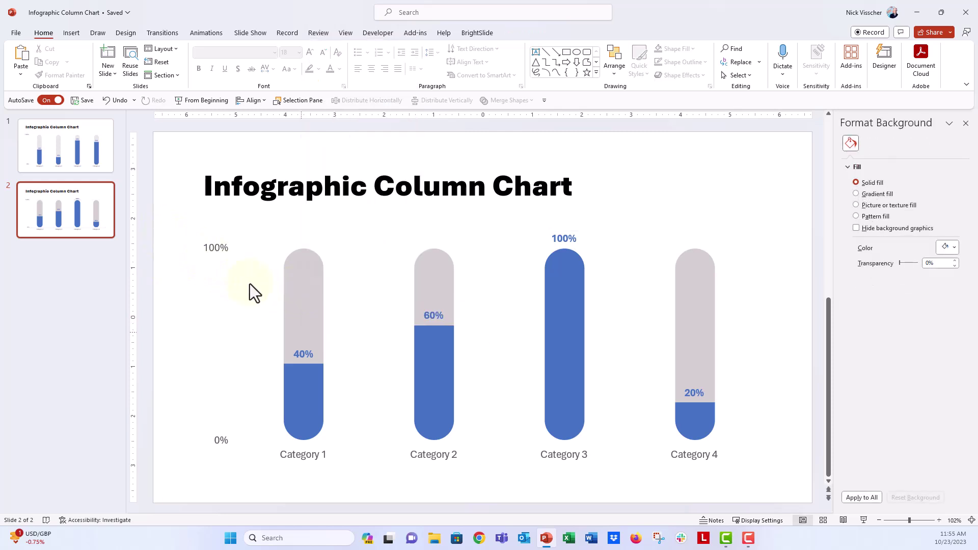
Step: Open the chart's data sheet via Edit Data and enlarge it to show all categories
right_click(295, 313)
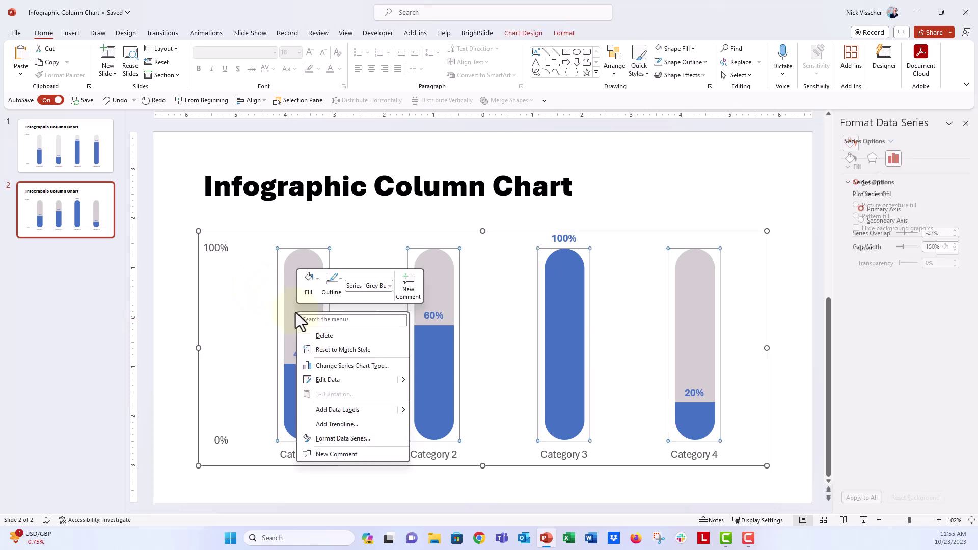
click(360, 377)
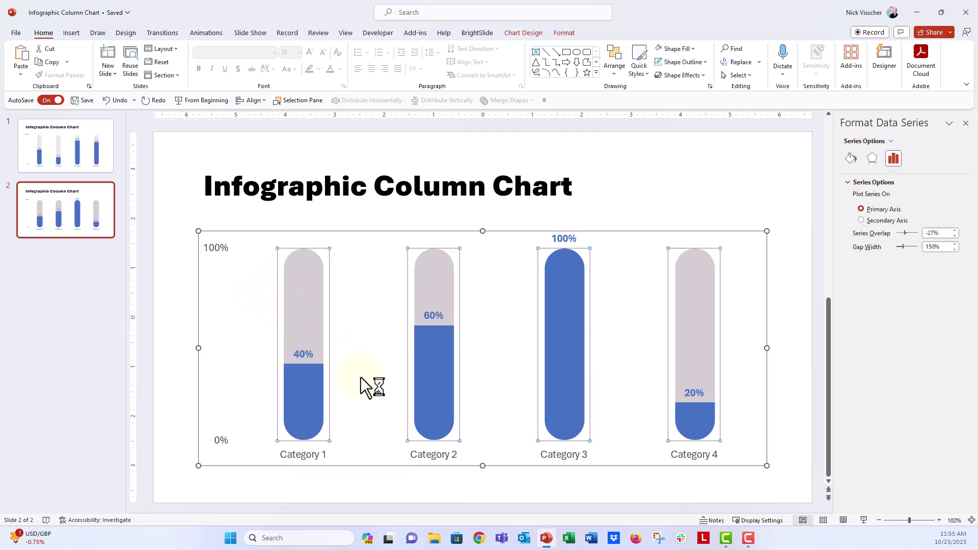
drag(476, 82, 304, 70)
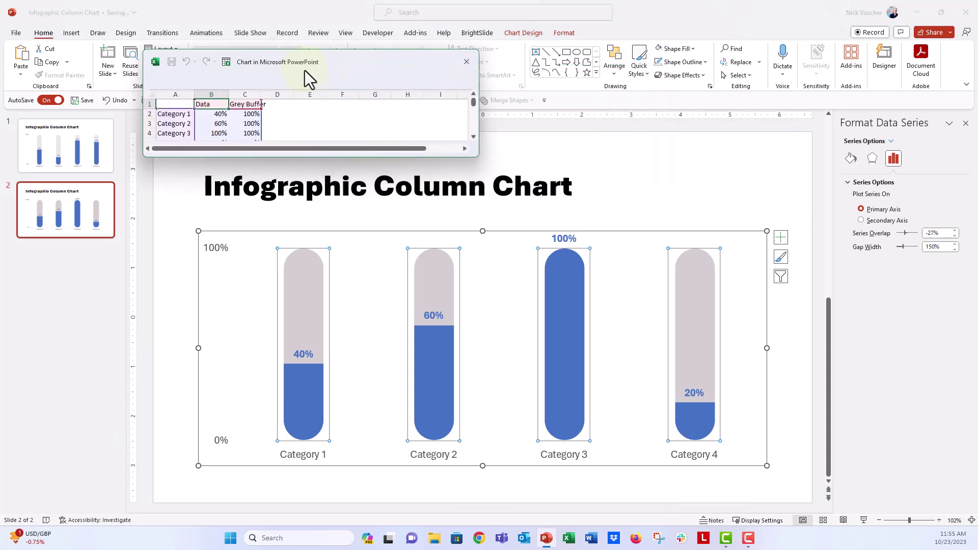
drag(473, 157, 470, 210)
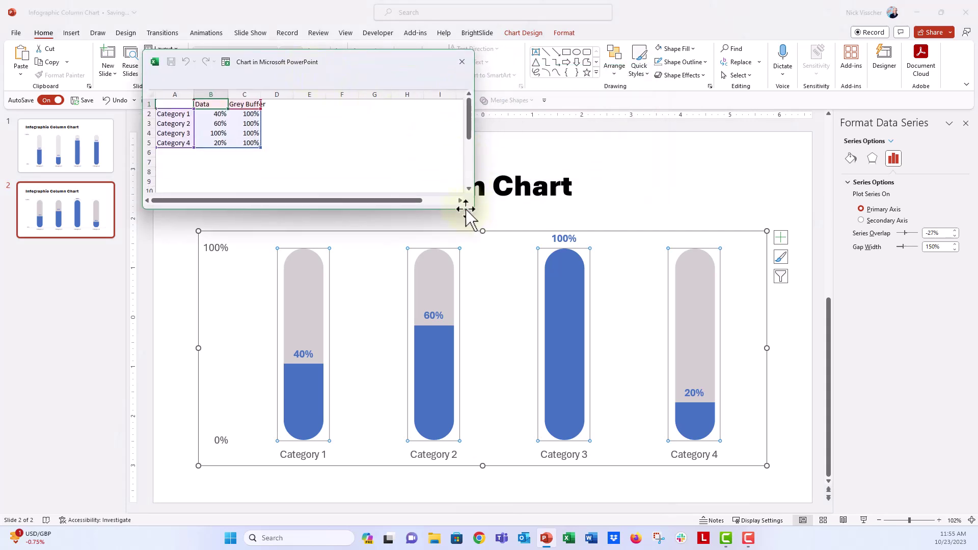
Step: Enter 89%, 43%, 90% and 45% in cells B2–B5 and close the data sheet
click(206, 113)
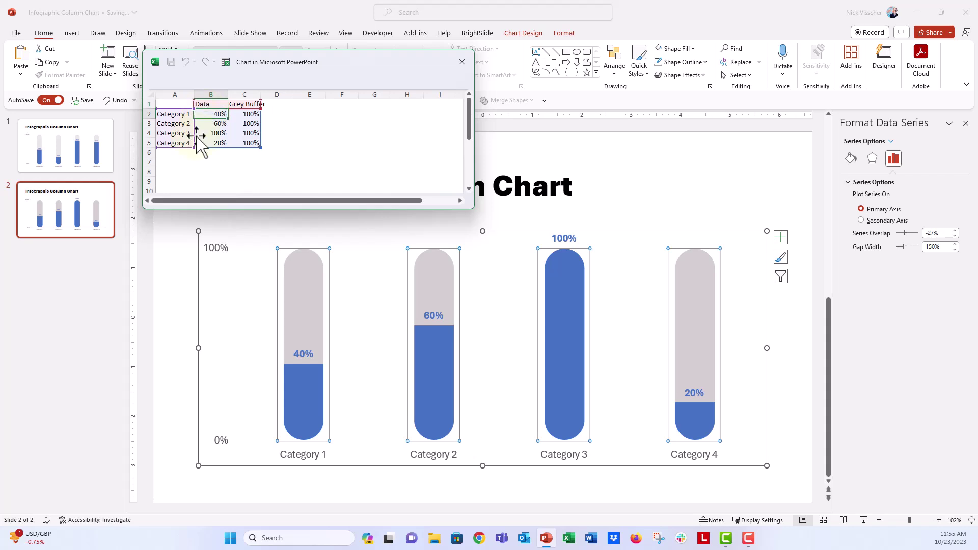
text(89%)
key(Return)
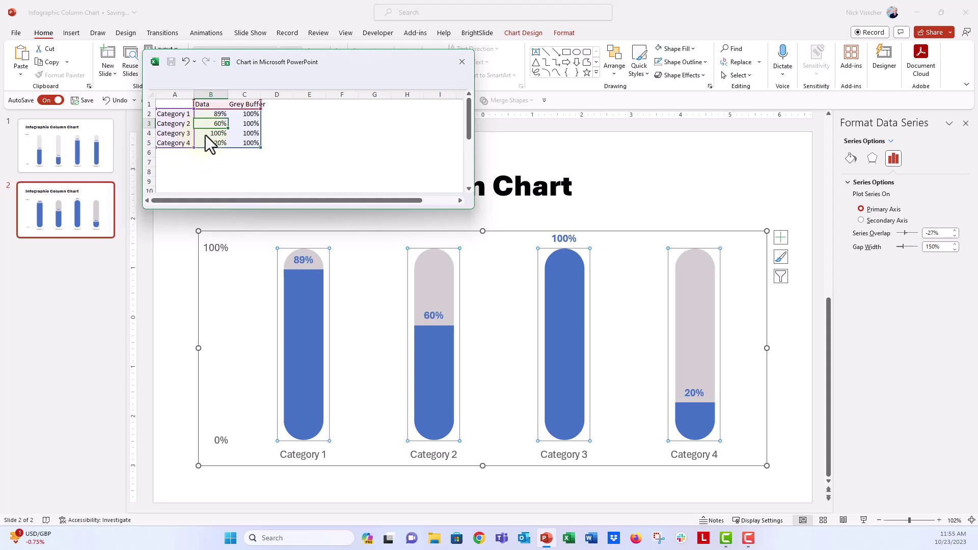
text(43%)
key(Return)
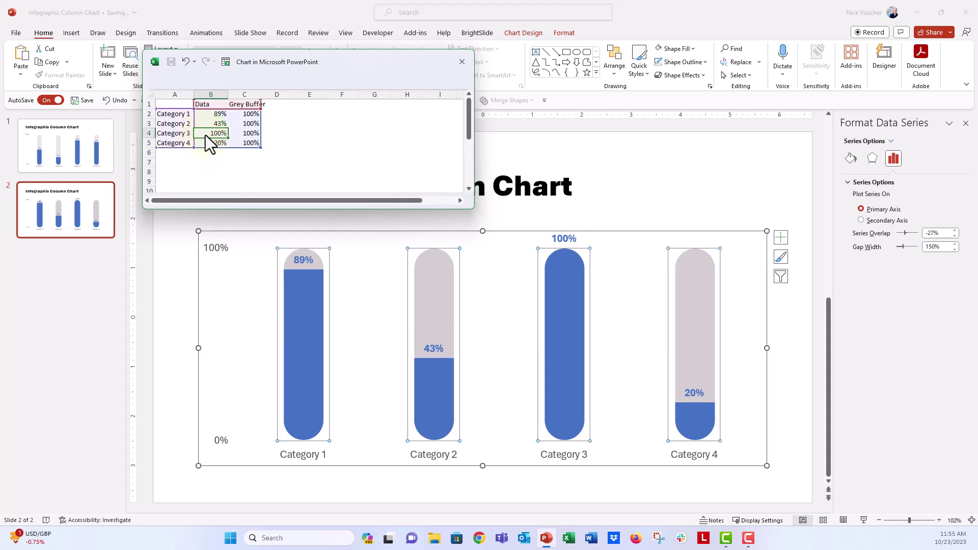
text(90%)
key(Return)
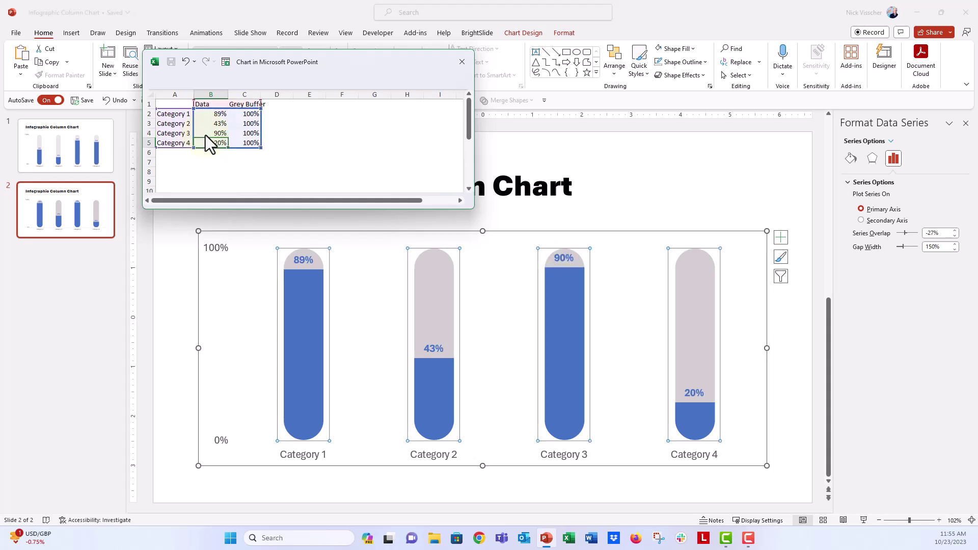
text(45%)
key(Return)
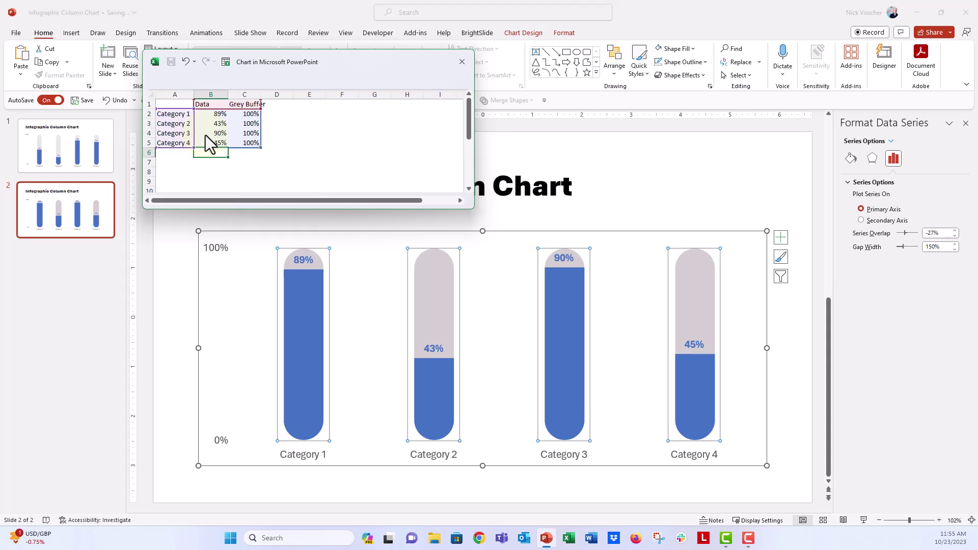
click(462, 62)
click(163, 277)
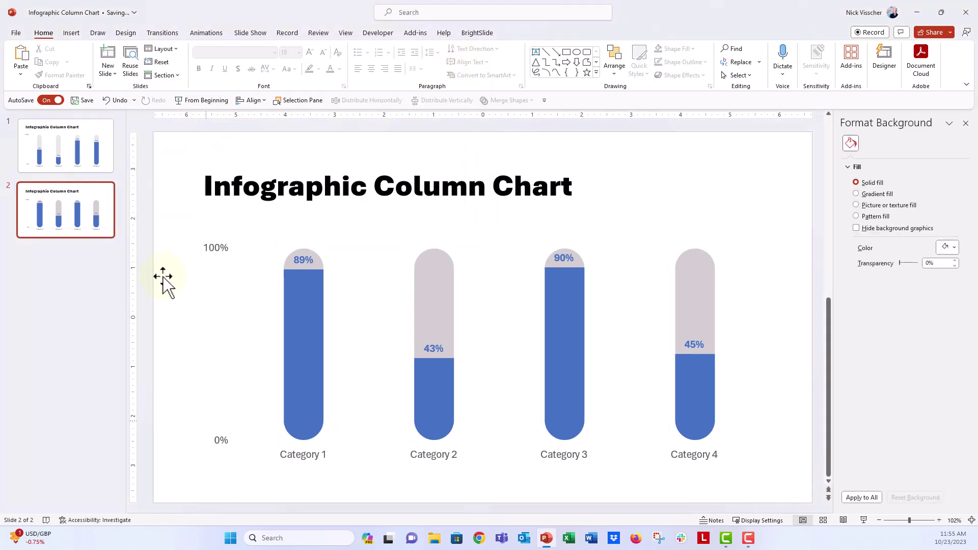